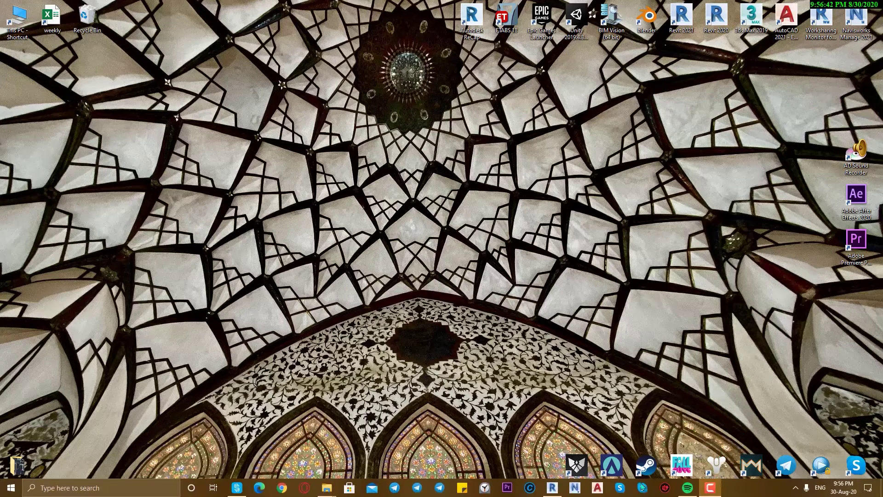
Launch Revit 2021 from its taskbar icon.
left_click(564, 487)
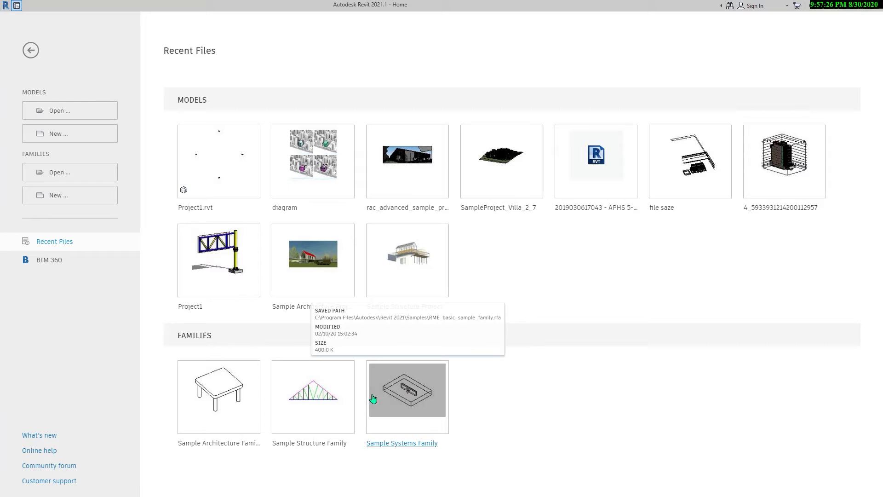
Create a new project from the Metric-Architectural Template.
left_click(79, 138)
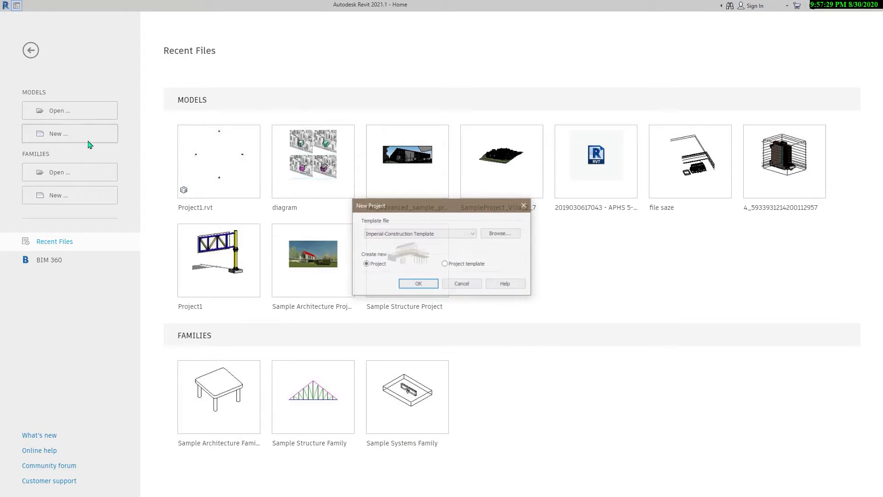
left_click(409, 236)
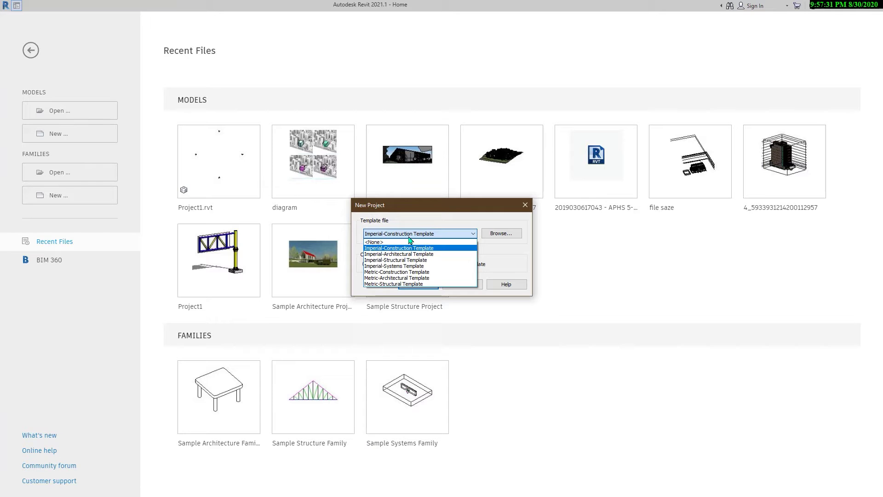
left_click(428, 278)
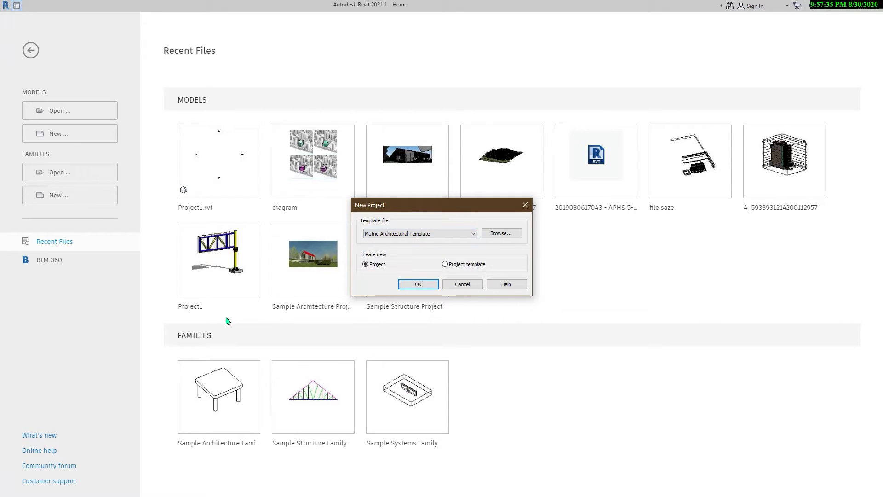
left_click(418, 285)
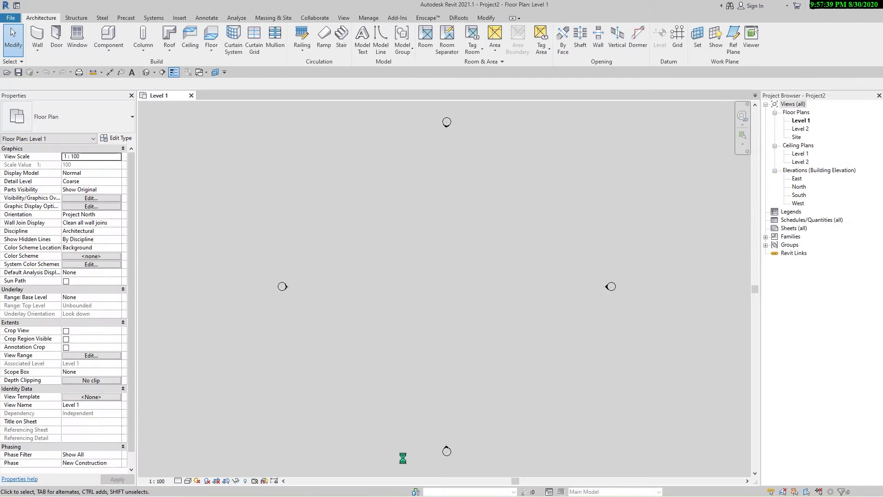
left_click(273, 17)
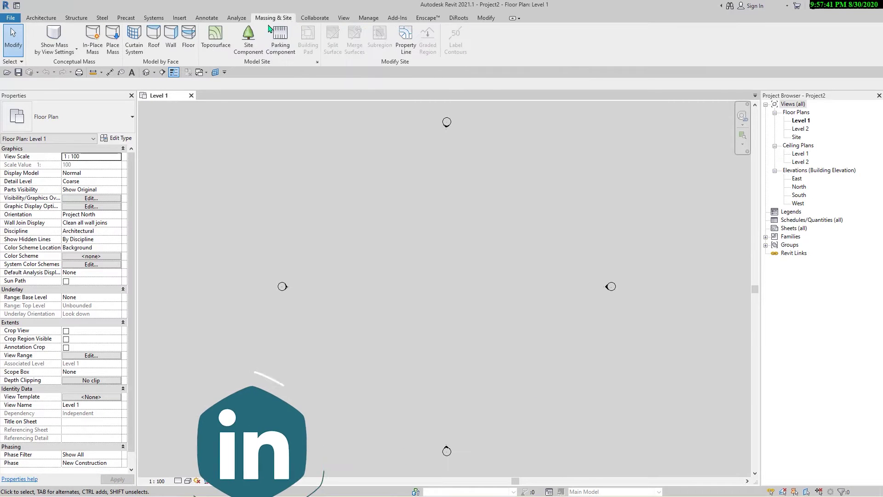
Start an in-place mass, dismiss the Show Mass notice, and name it 'Form 1'.
left_click(92, 35)
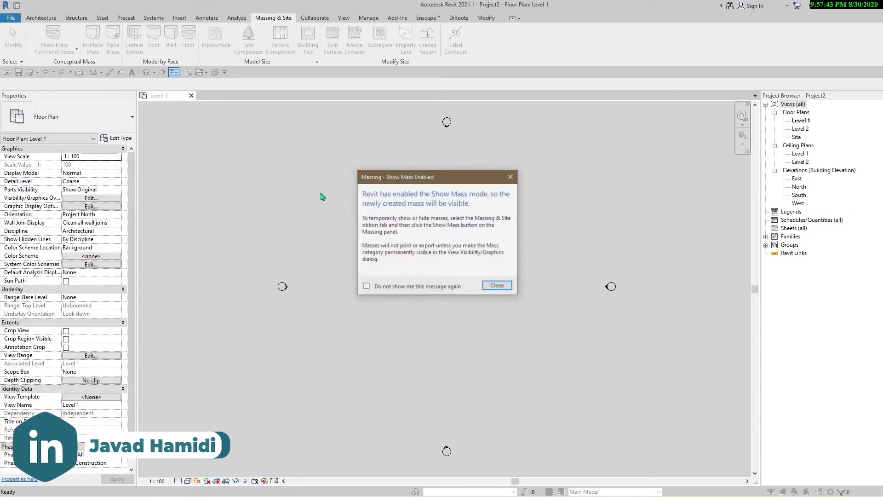
left_click(508, 286)
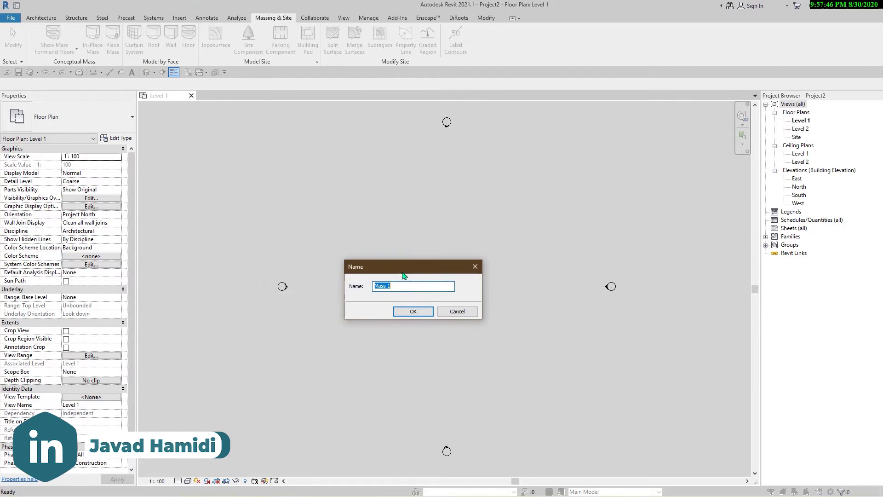
left_click(412, 288)
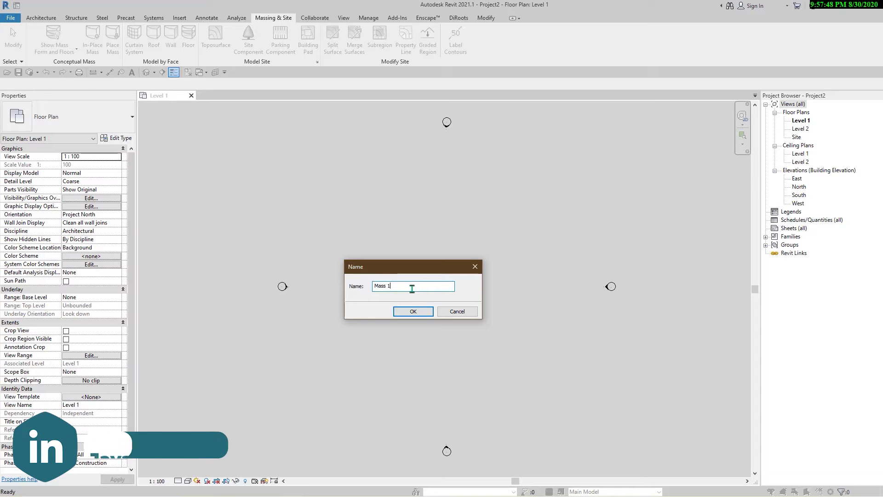
key("BackSpace")
key("BackSpace")
key("BackSpace")
key("BackSpace")
key("BackSpace")
key("BackSpace")
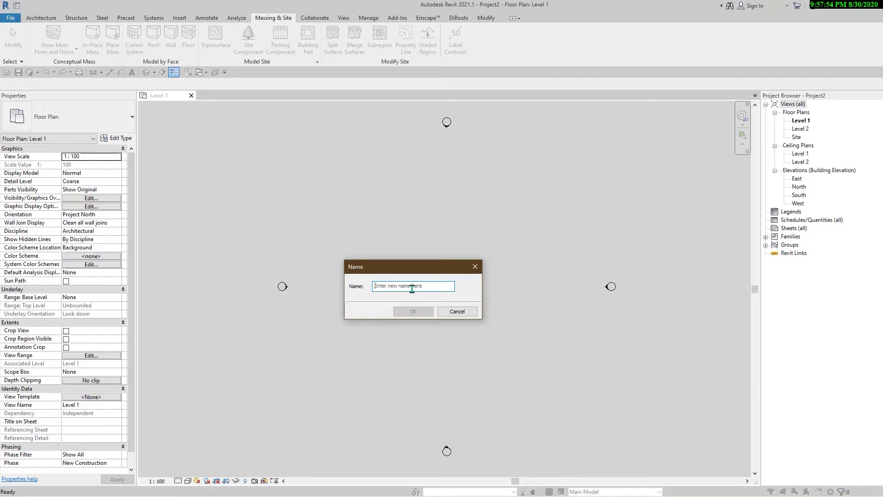
type("For")
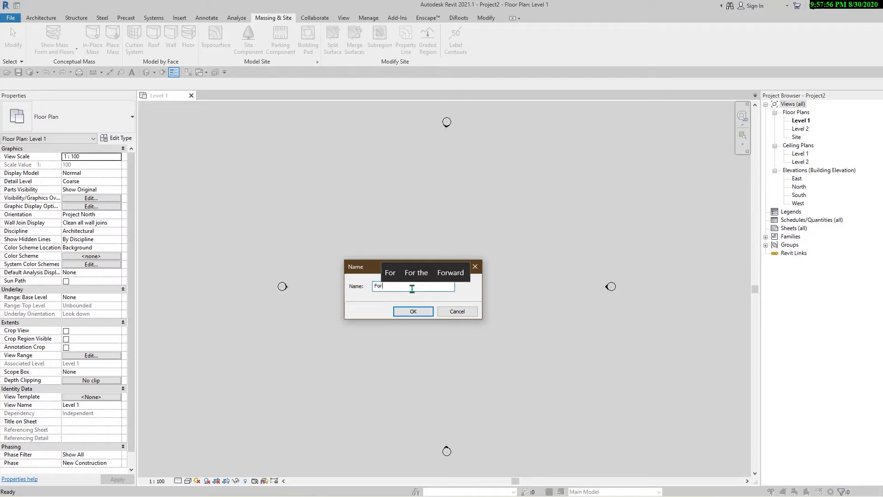
type("m")
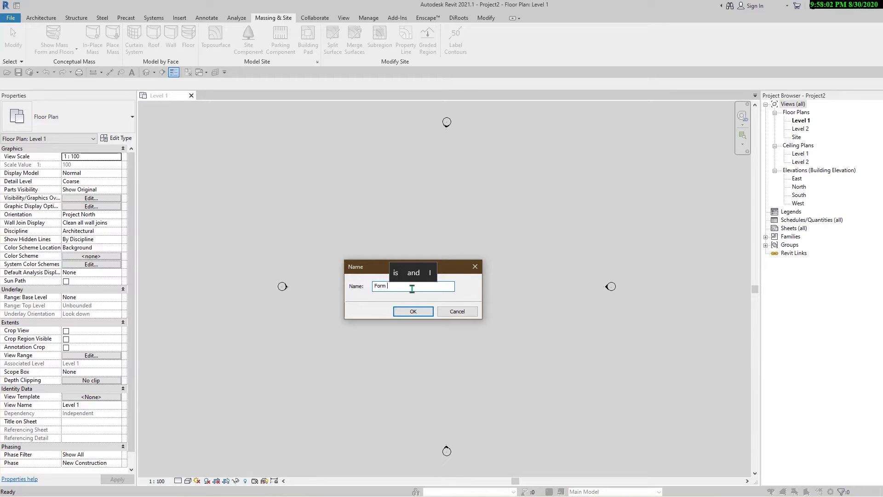
type("1")
key("Return")
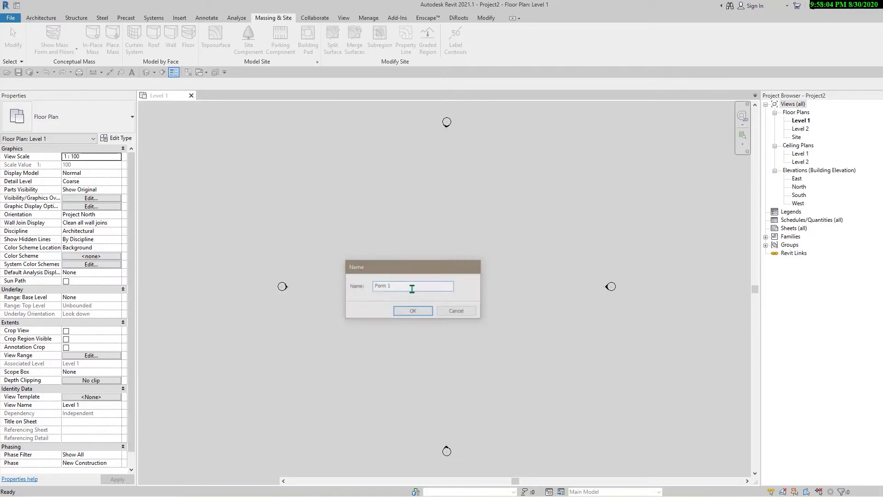
left_click(145, 72)
In the top view, sketch a rectangle outline on Level 1.
left_click(709, 135)
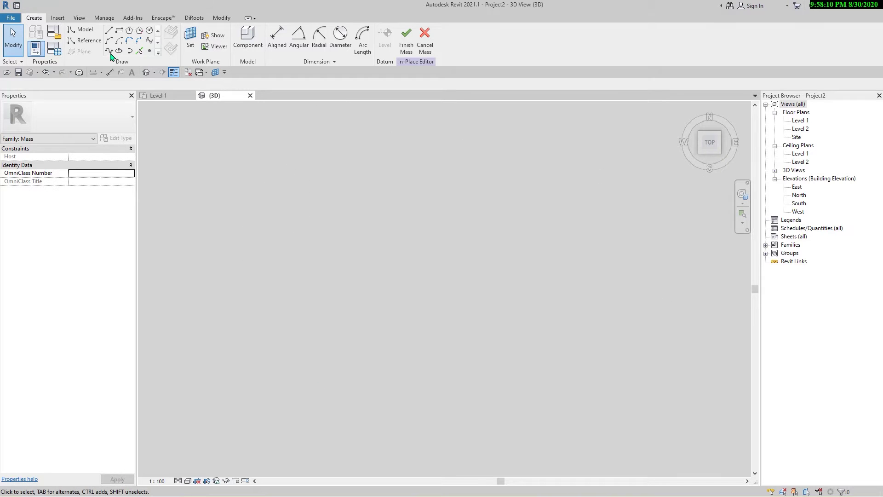
left_click(119, 30)
scroll(399, 259, "up", 3)
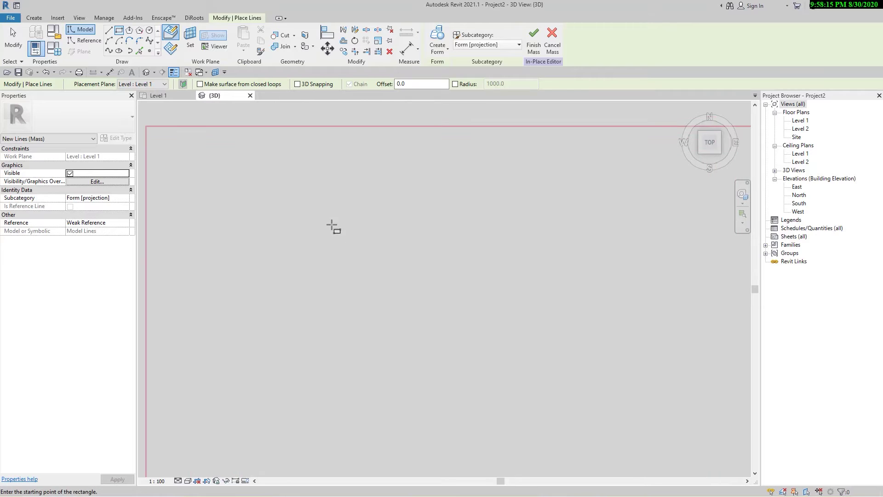
left_click(313, 215)
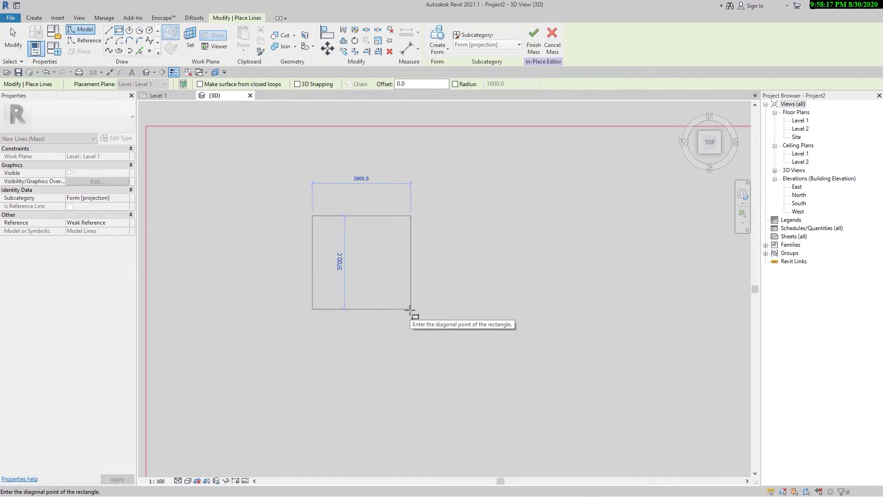
left_click(410, 308)
key("Escape")
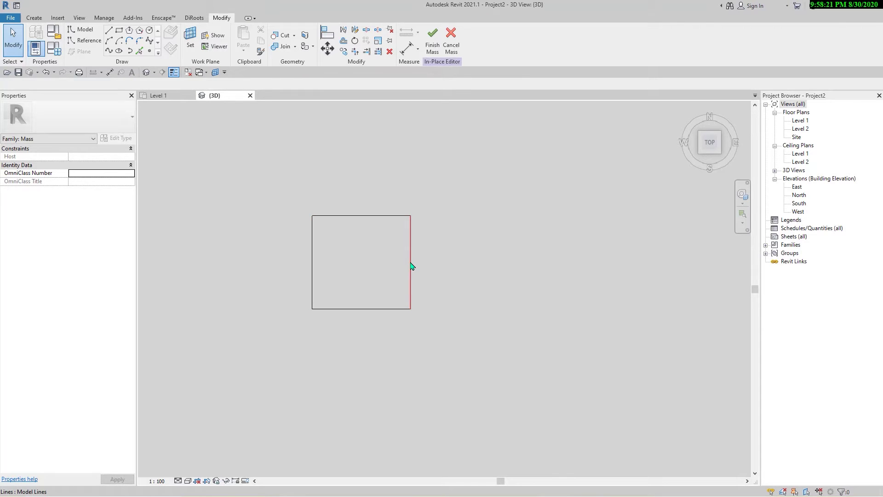
Set both rectangle sides to 5 m, making a 5000 mm square.
left_click(411, 266)
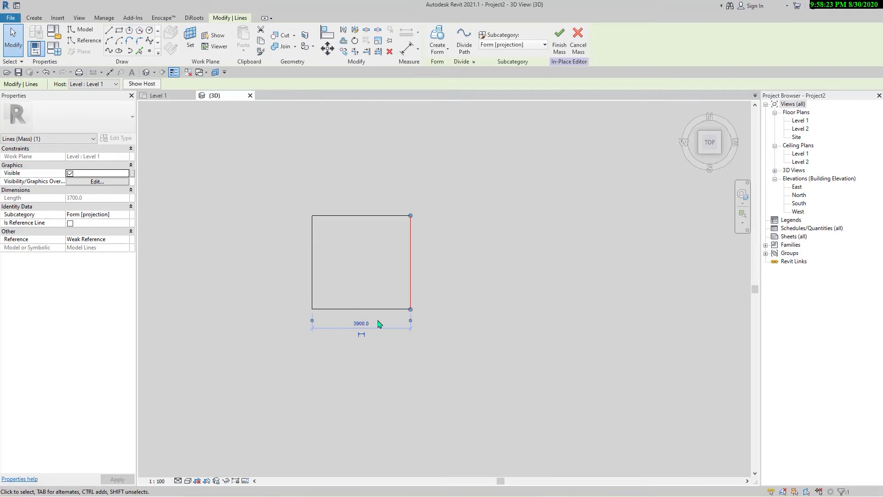
left_click(361, 323)
type("5m")
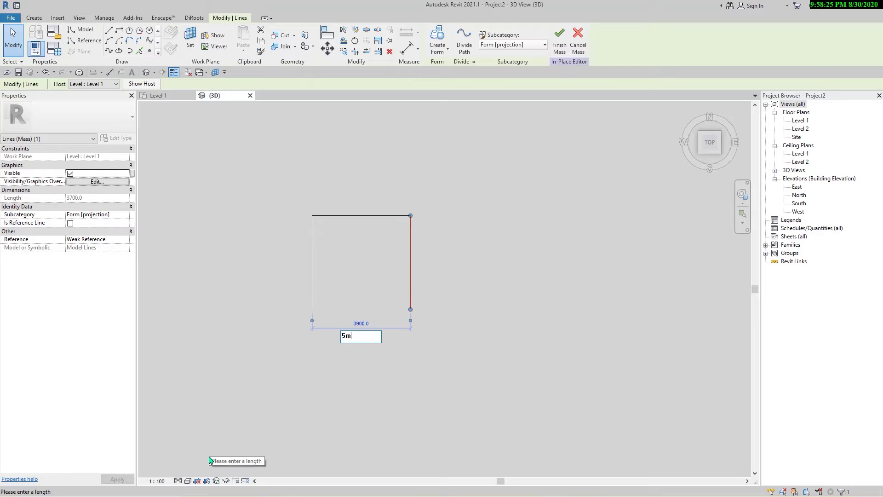
key("Return")
key("Escape")
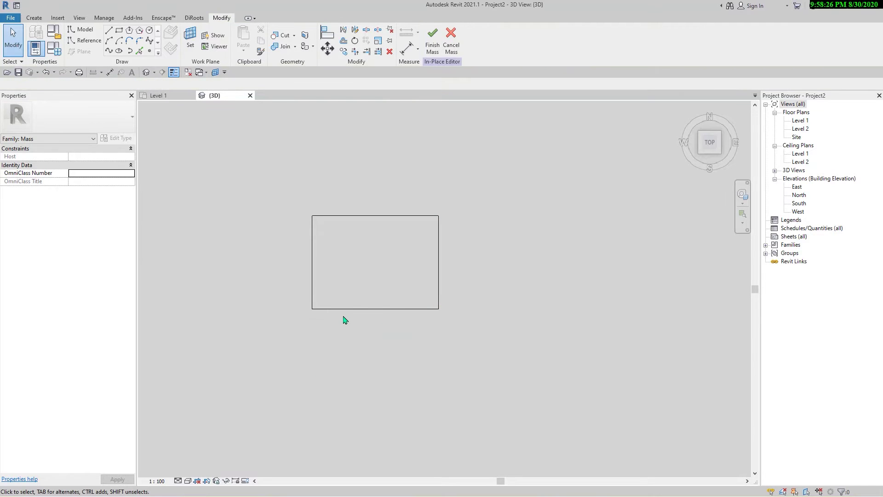
left_click(345, 316)
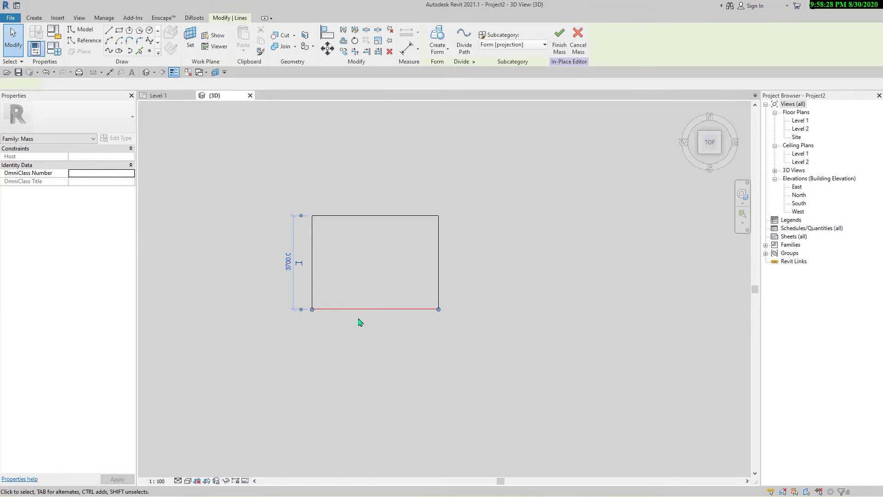
left_click(289, 260)
type("5m")
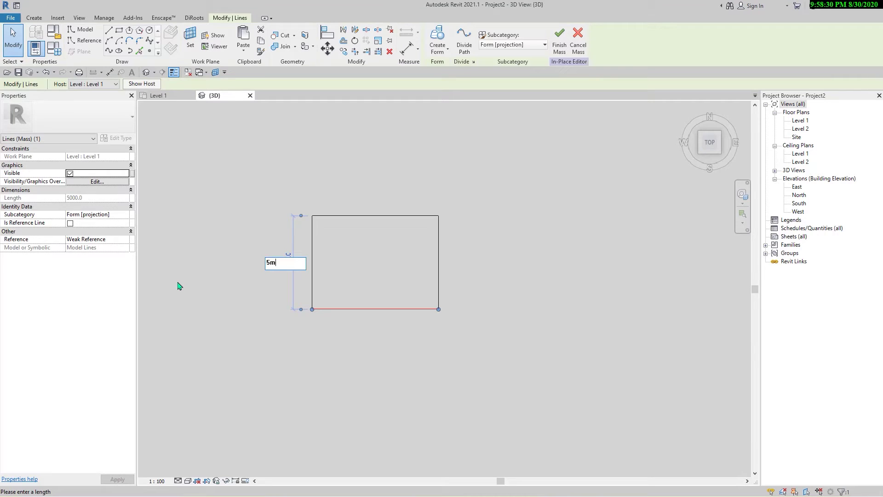
key("Return")
key("Escape")
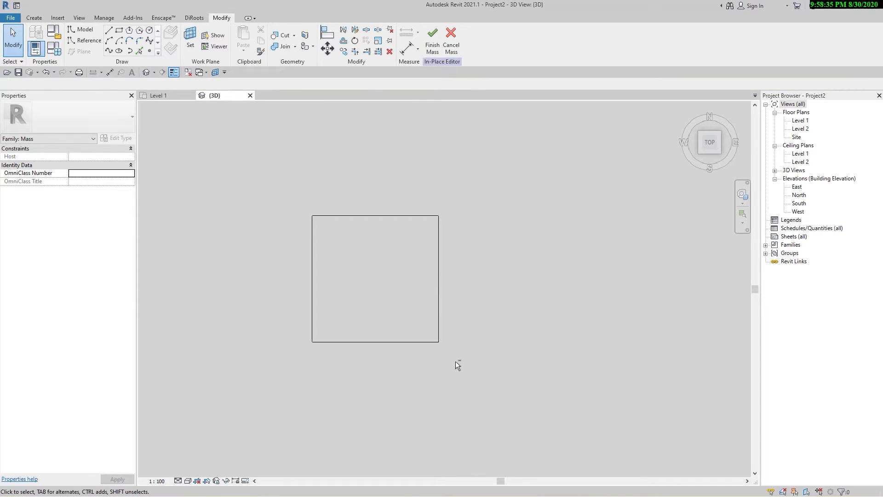
mouse_move(457, 363)
middle_mouse_down("shift")
mouse_move(479, 239)
mouse_move(457, 357)
middle_mouse_up("shift")
key("Tab")
Extrude the 5 m square into a 20 m tall solid and finish the mass.
left_click(449, 338)
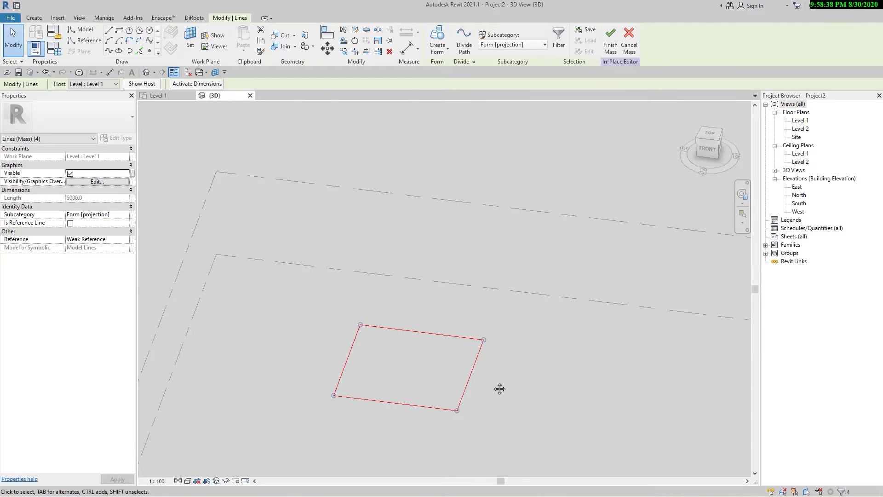
middle_click_drag(501, 388, 444, 364)
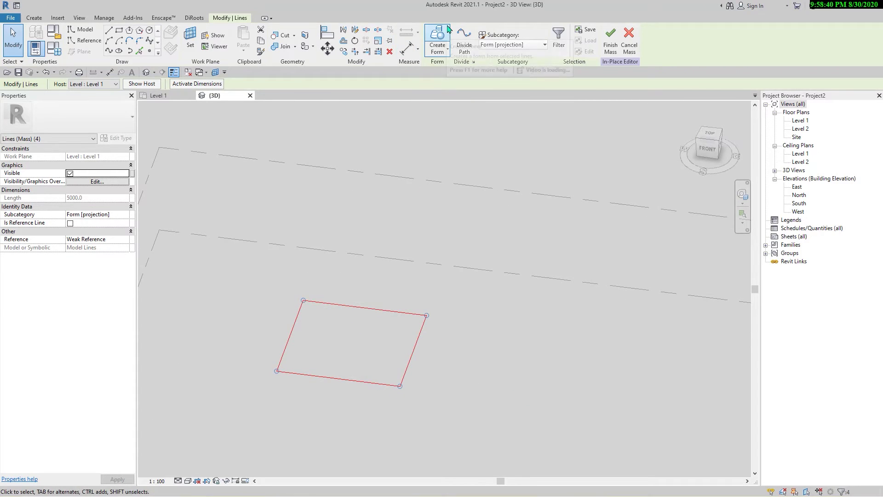
left_click(438, 36)
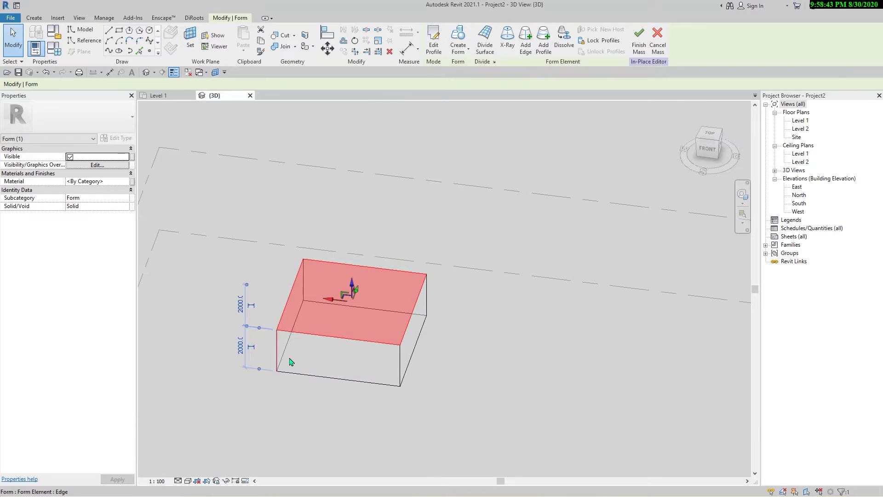
left_click(240, 354)
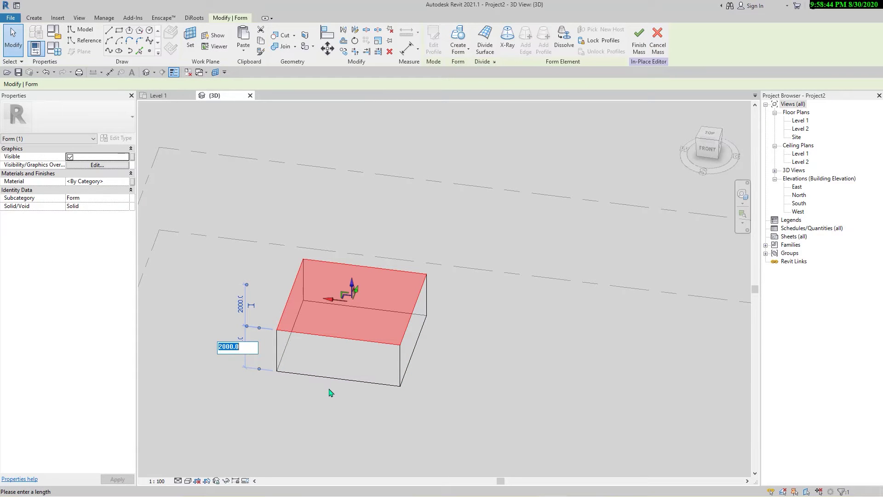
type("20m")
key("Return")
key("Escape")
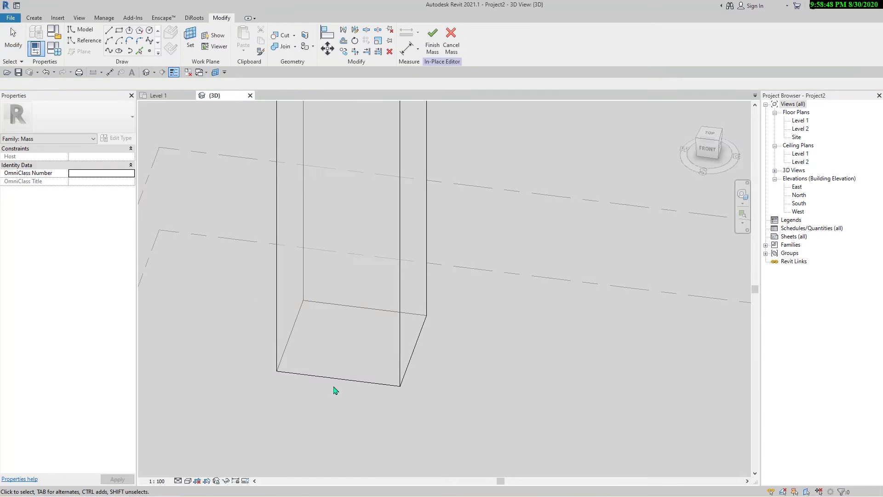
scroll(336, 388, "down", 4)
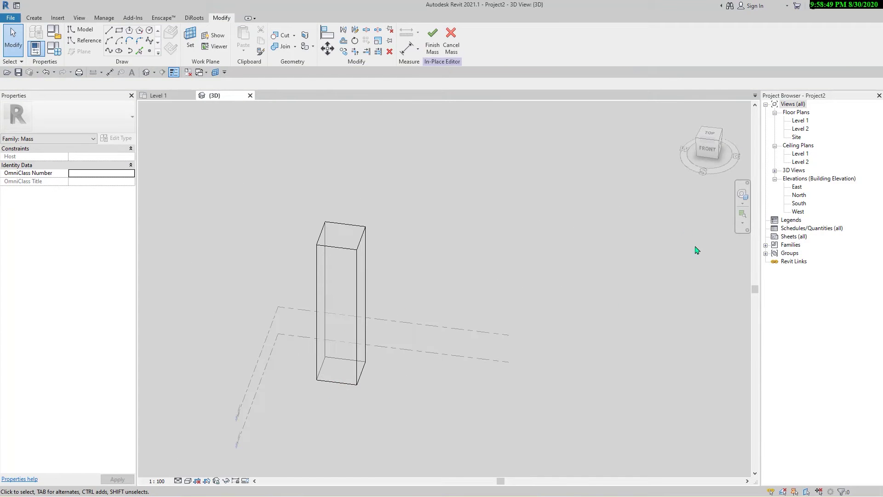
left_click(432, 39)
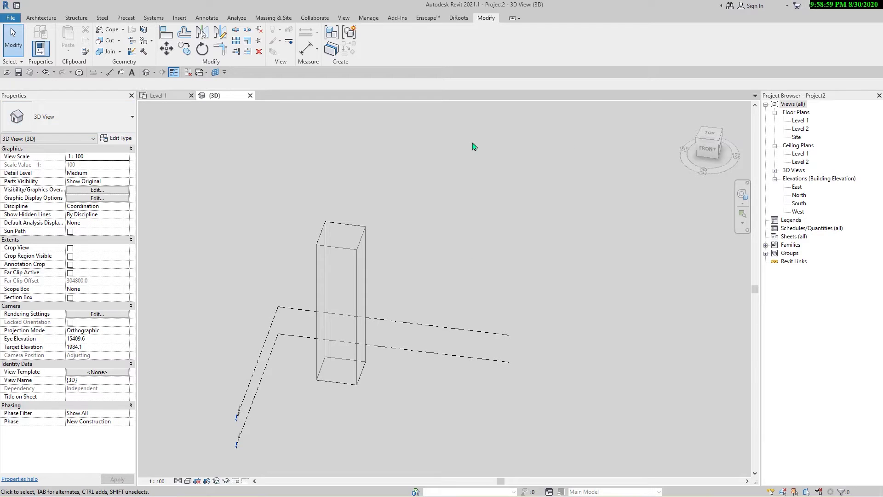
Open the North elevation and frame the mass with the Level 1 and Level 2 markers.
double_click(802, 195)
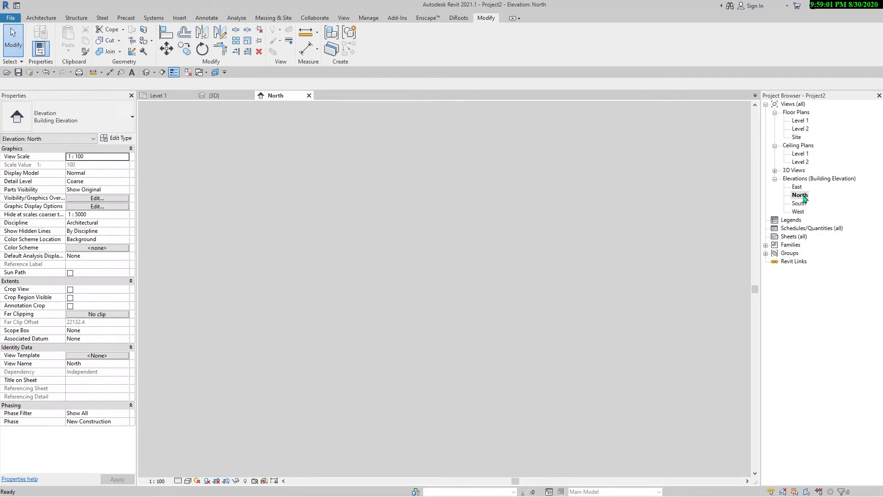
middle_click_drag(548, 385, 543, 360)
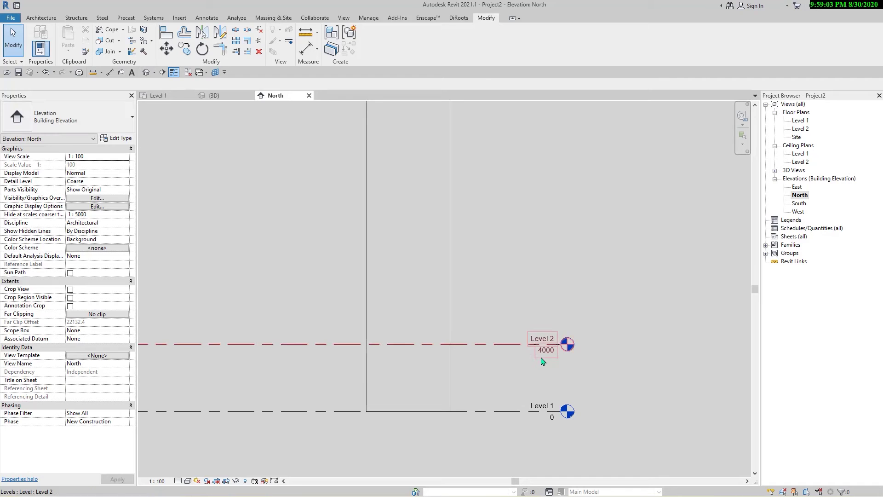
scroll(532, 302, "up", 1)
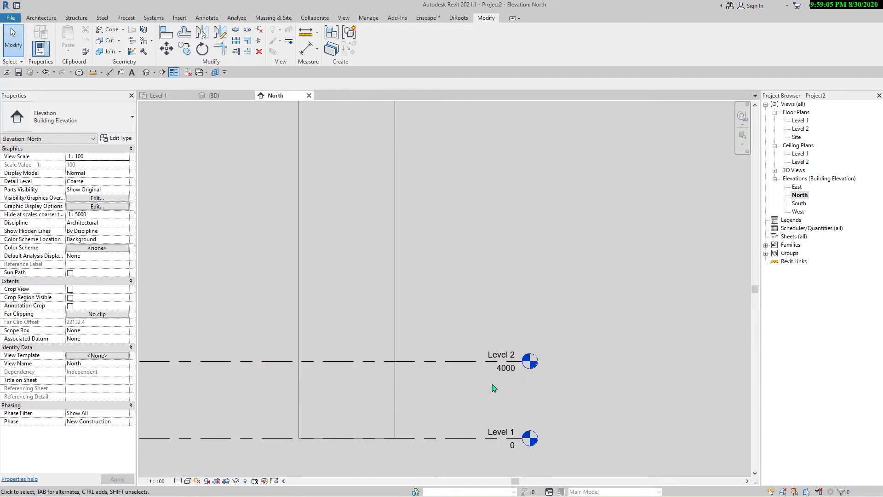
scroll(493, 386, "up", 1)
middle_click_drag(461, 397, 415, 350)
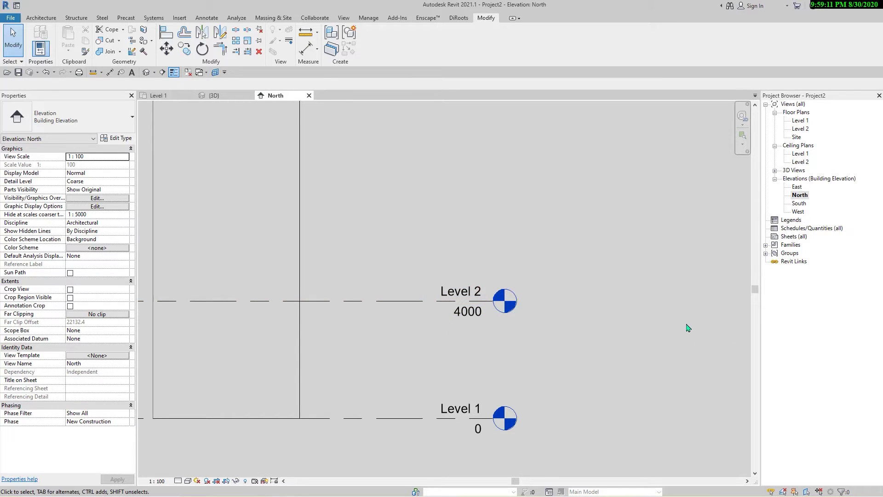
scroll(688, 327, "down", 3)
middle_click_drag(578, 237, 531, 366)
scroll(530, 354, "down", 1)
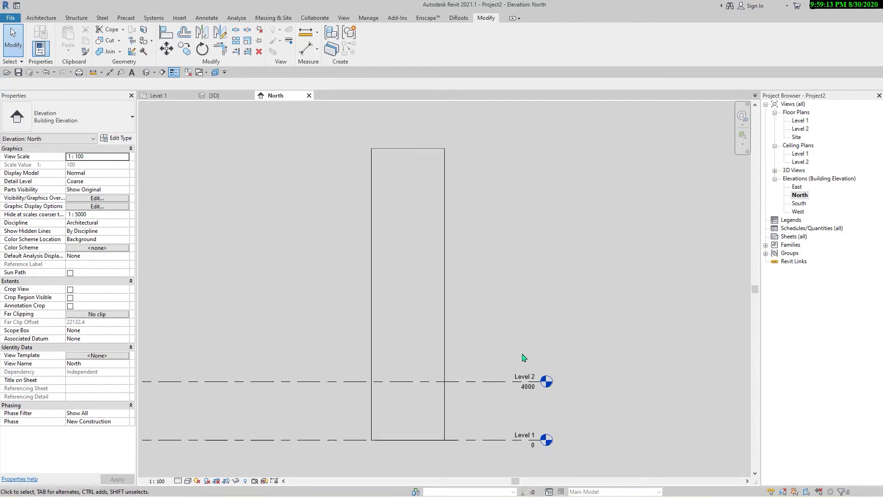
left_click(46, 19)
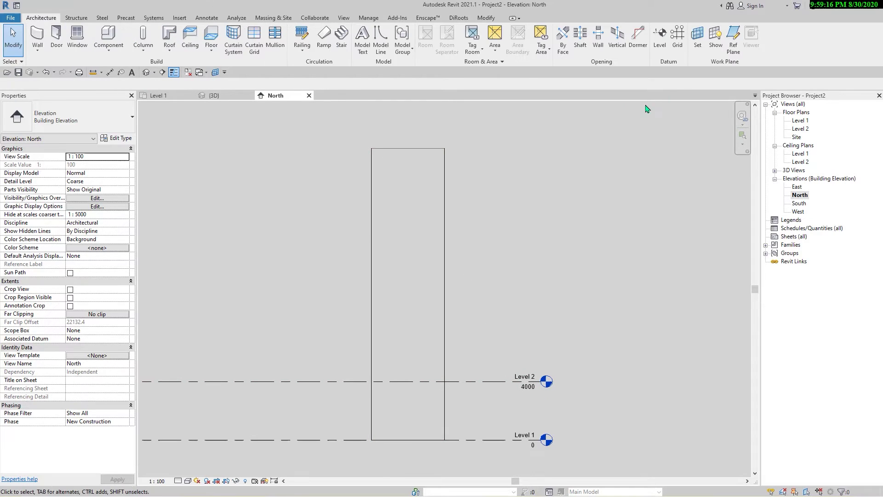
Pick lines at a 4000 mm offset to add Levels 3 through 6.
left_click(660, 40)
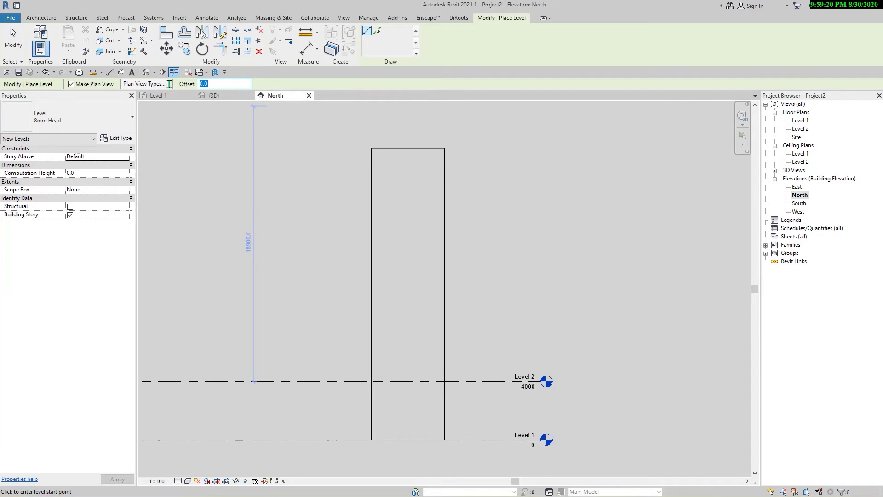
type("4000.0")
left_click(377, 30)
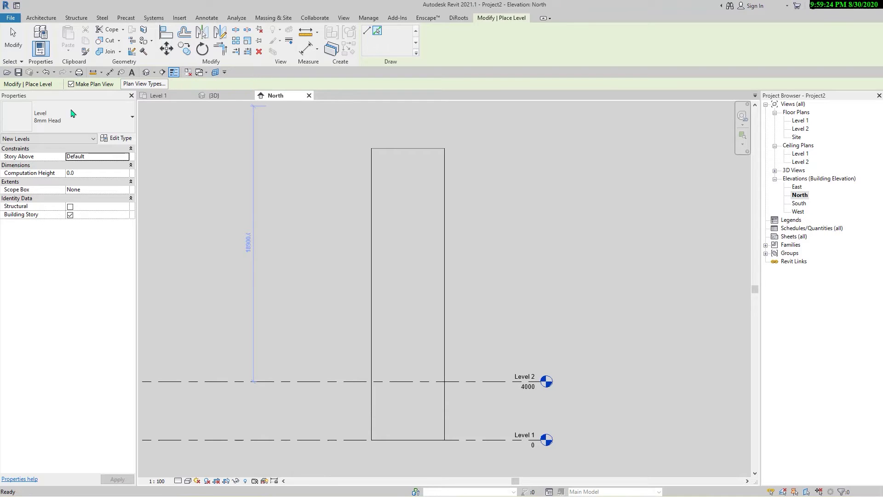
left_click(470, 381)
left_click(476, 323)
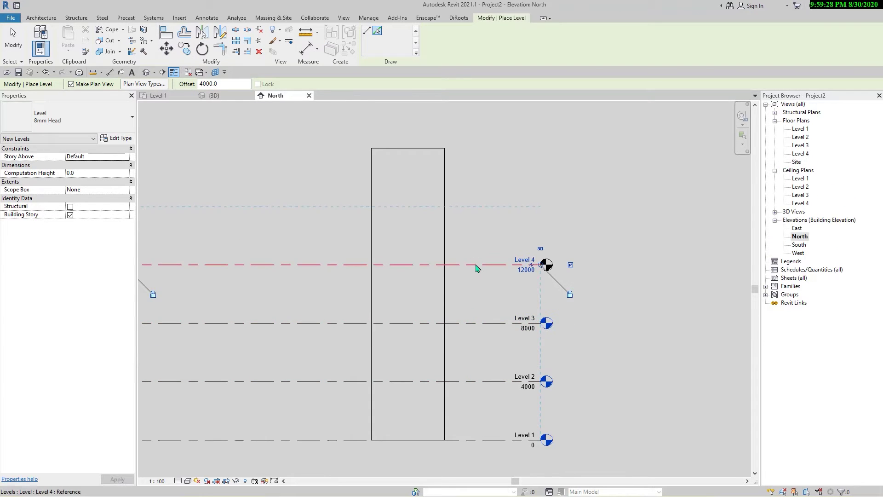
left_click(476, 266)
left_click(479, 206)
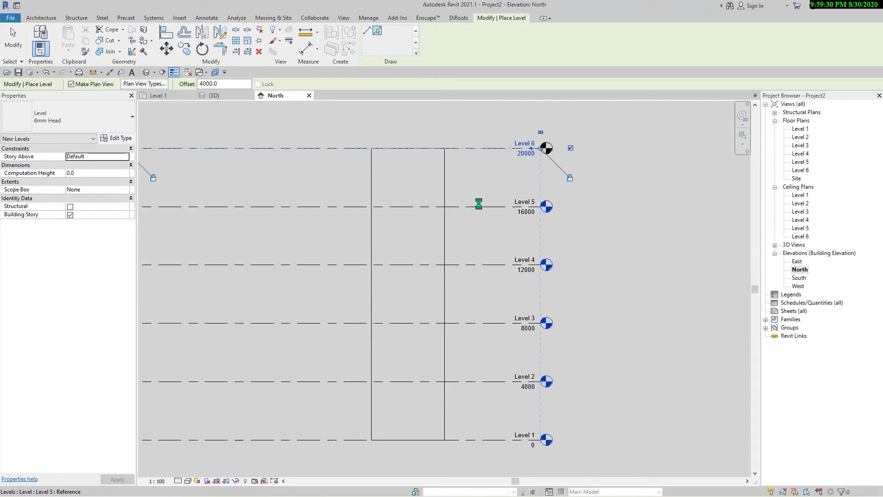
key("Escape")
key("Escape")
Select Level 6 and delete it.
scroll(496, 130, "up", 3)
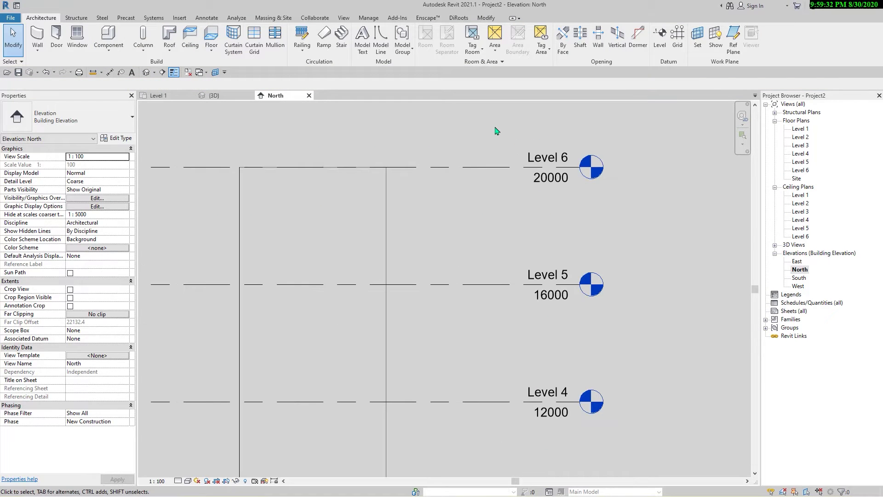
left_click_drag(488, 134, 459, 201)
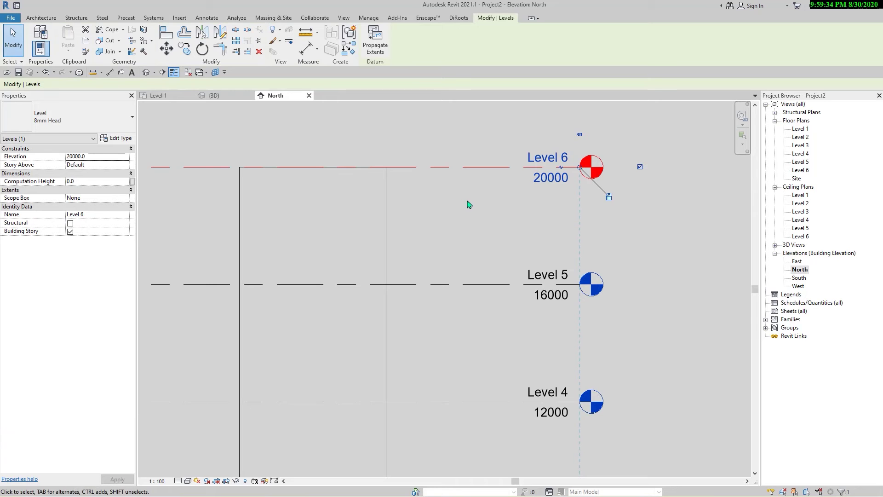
key("Delete")
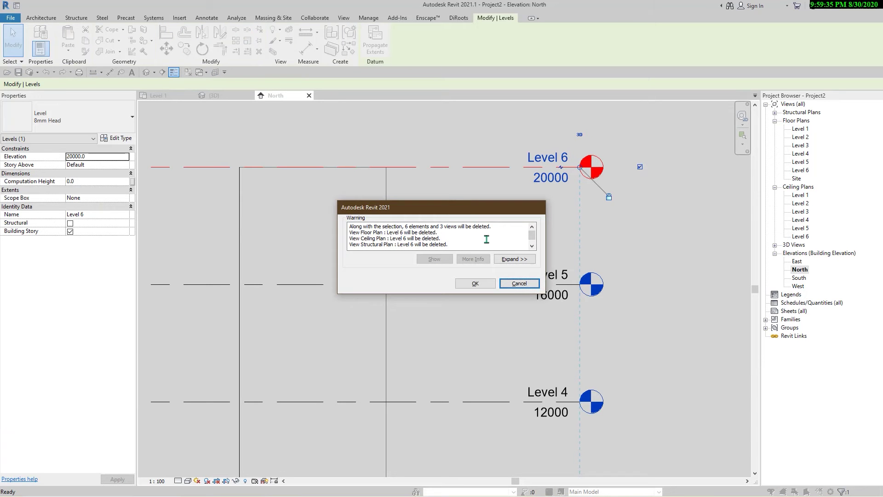
left_click(481, 287)
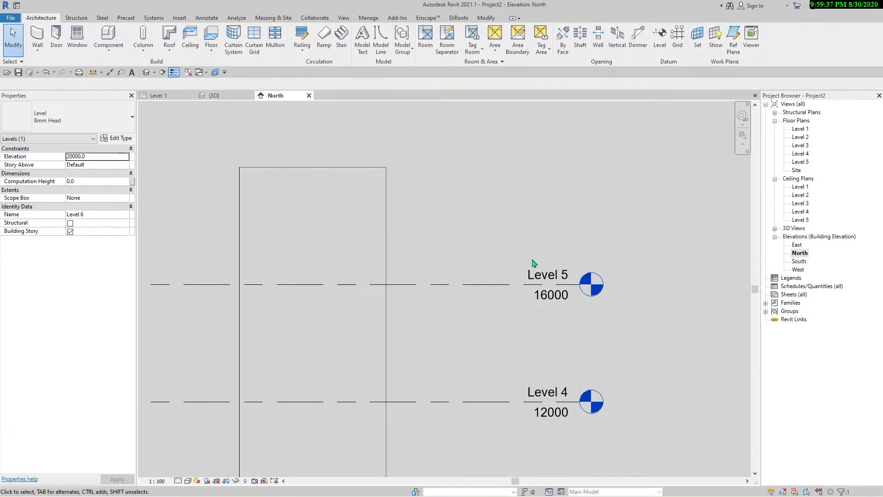
Show the 3D view in Shaded visual style and select the mass.
left_click(222, 99)
middle_click_drag(500, 421, 508, 394, "shift")
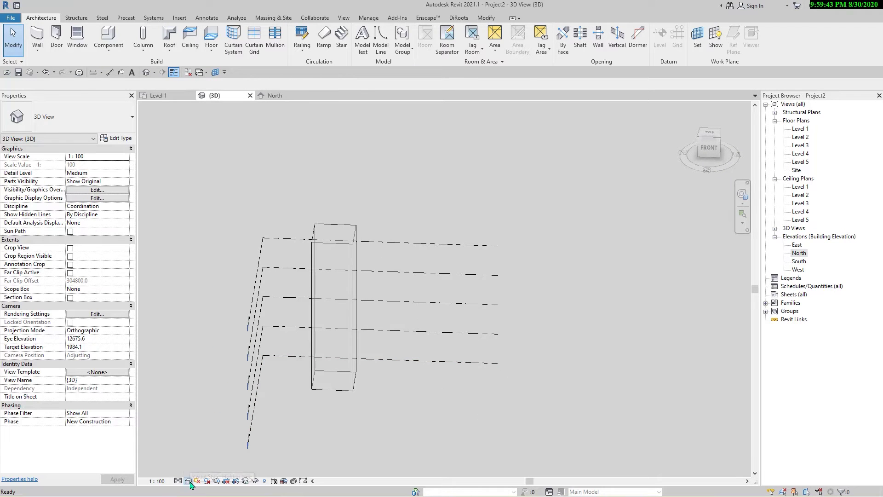
left_click(187, 481)
left_click(209, 454)
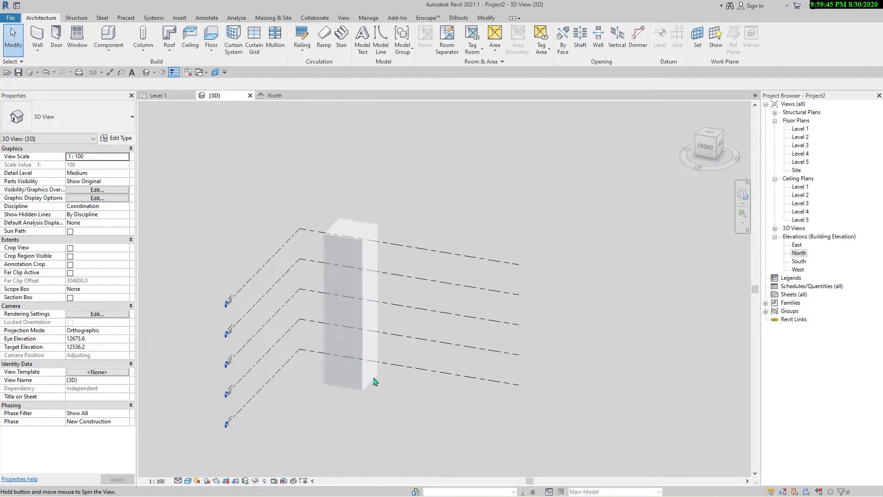
scroll(368, 322, "up", 4)
left_click(363, 193)
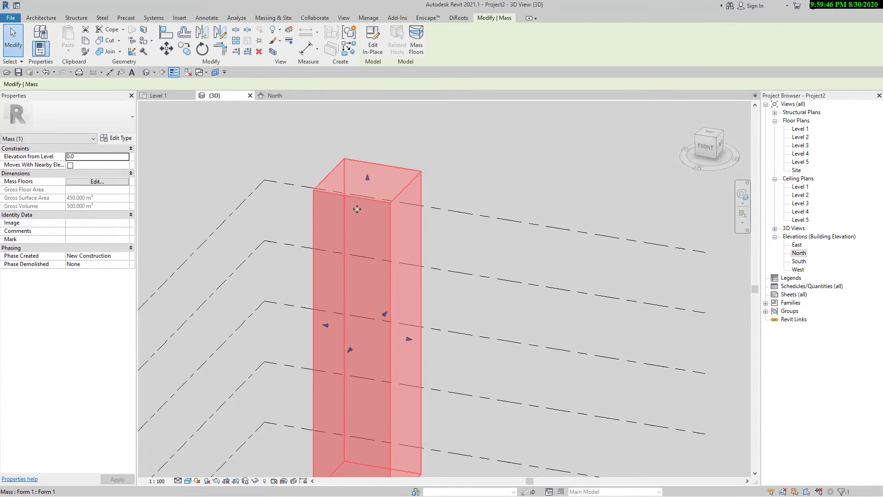
Add mass floors at Levels 1–5, giving 125 m² gross floor area.
scroll(405, 214, "down", 2)
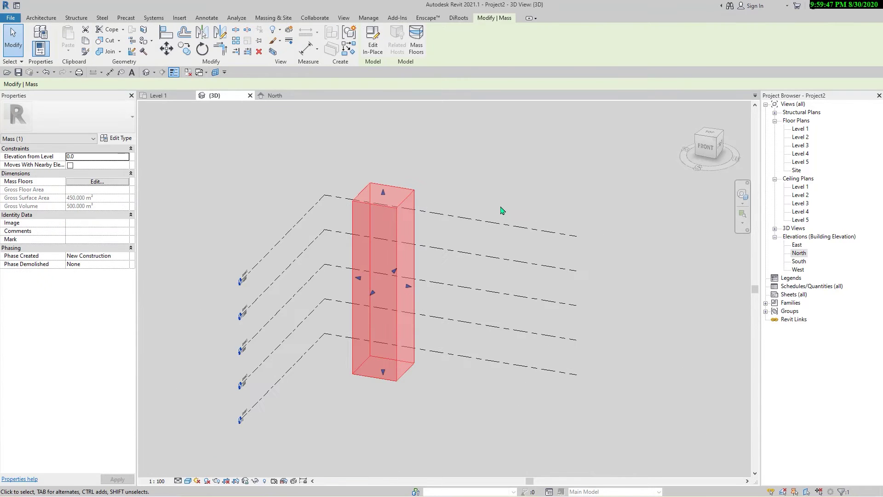
left_click(416, 40)
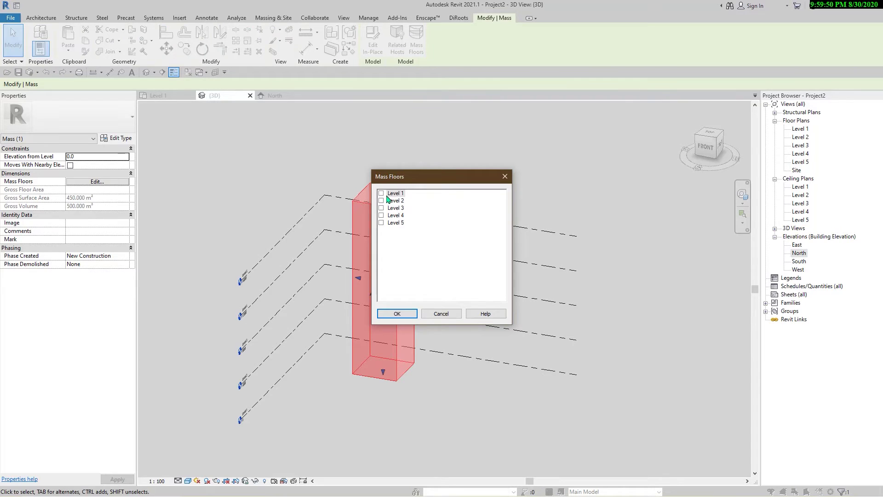
left_click(391, 223, "shift")
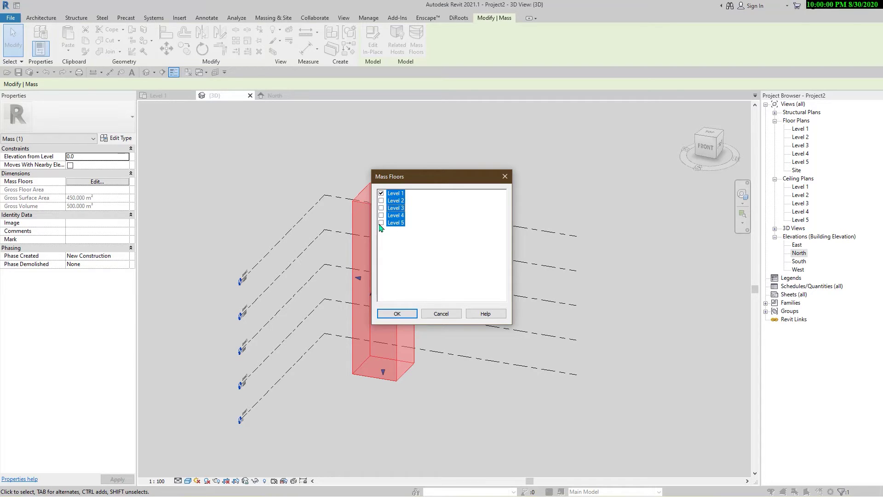
left_click(398, 196)
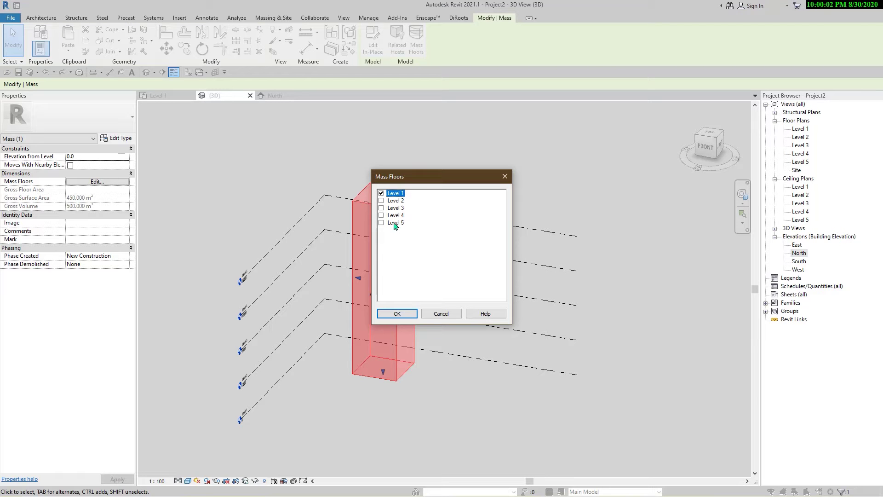
left_click(395, 224, "shift")
left_click(382, 223)
left_click(397, 313)
Zoom in on the stacked floors and select the 25 m² Level 1 mass floor.
left_click(454, 388)
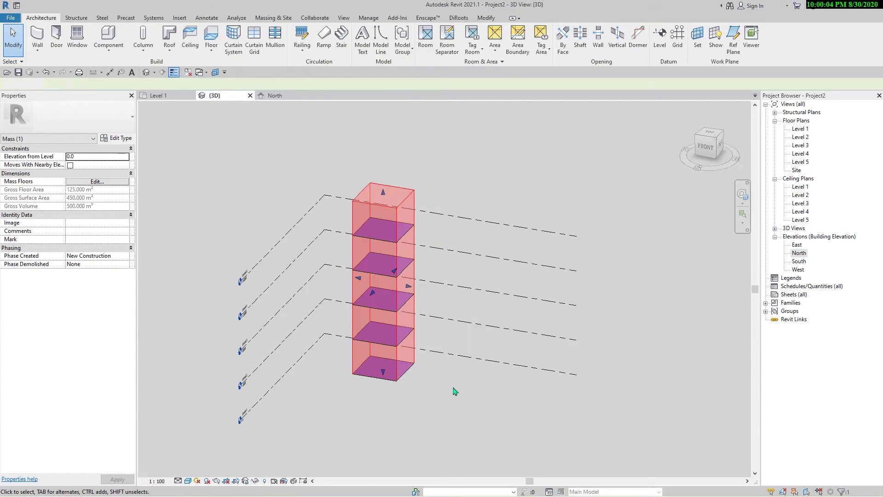
scroll(453, 388, "up", 4)
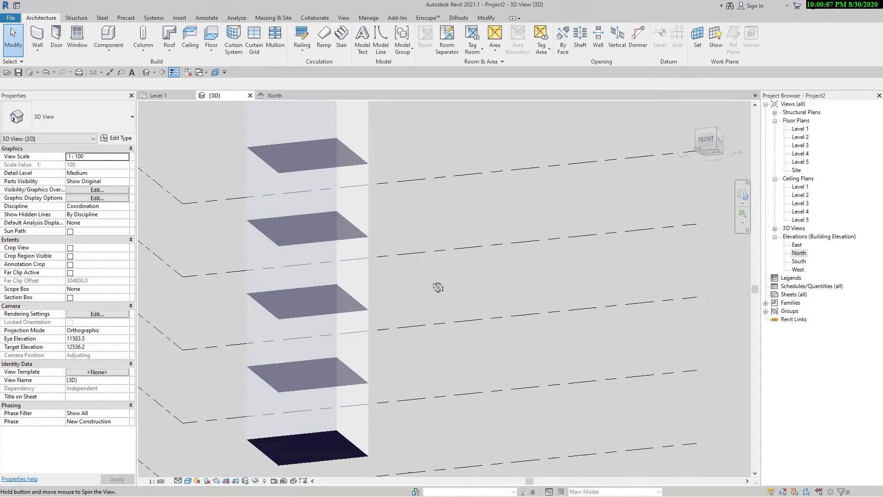
scroll(448, 405, "down", 3)
middle_click_drag(503, 481, 390, 347)
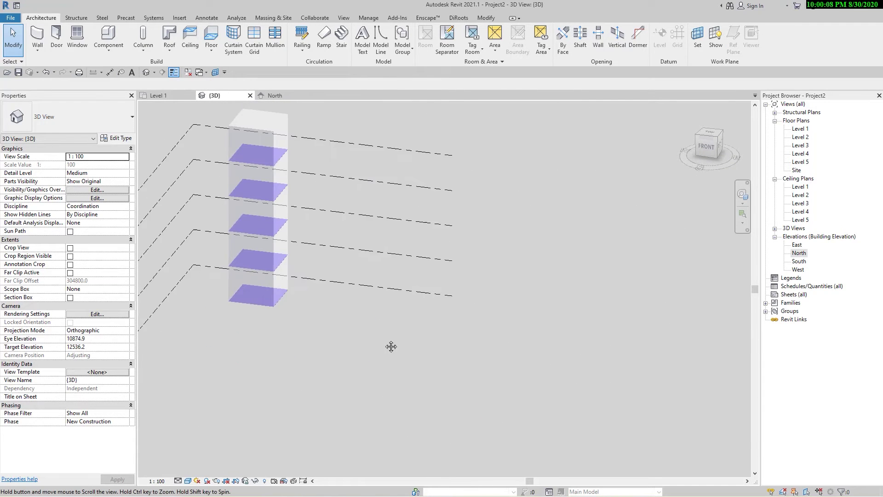
scroll(350, 207, "up", 4)
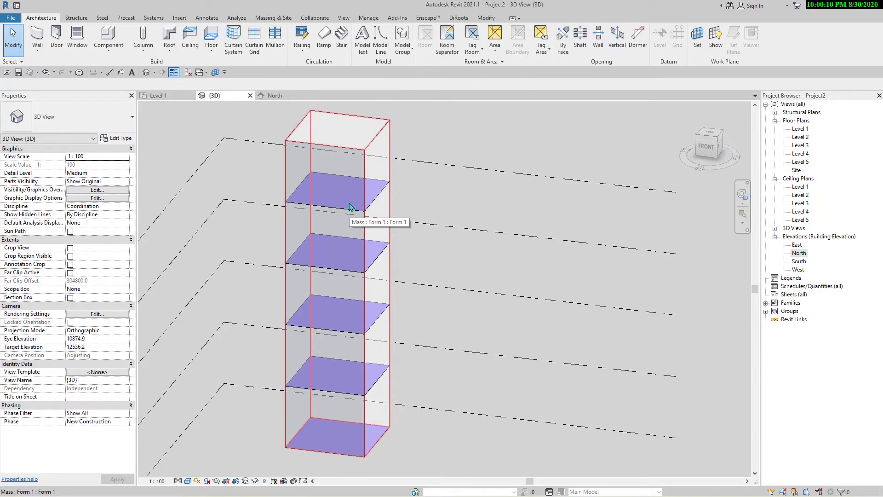
scroll(445, 217, "down", 2)
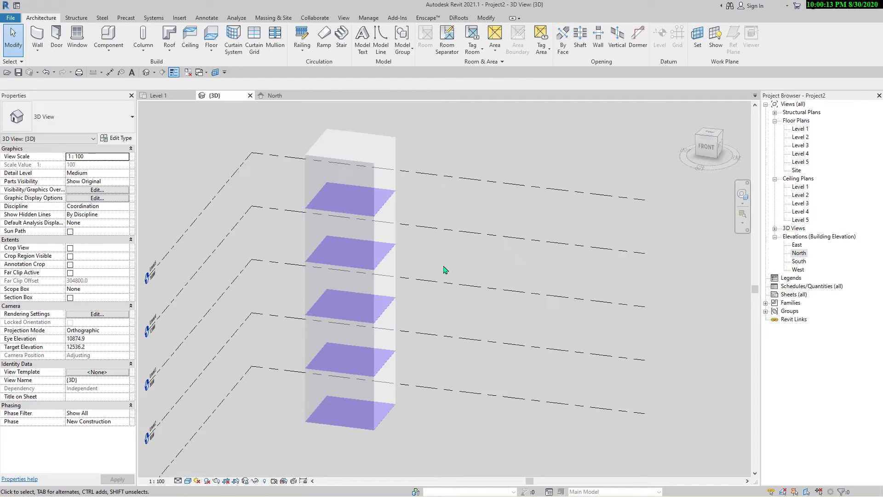
mouse_move(456, 357)
middle_mouse_down("shift")
mouse_move(461, 276)
mouse_move(446, 355)
middle_mouse_up("shift")
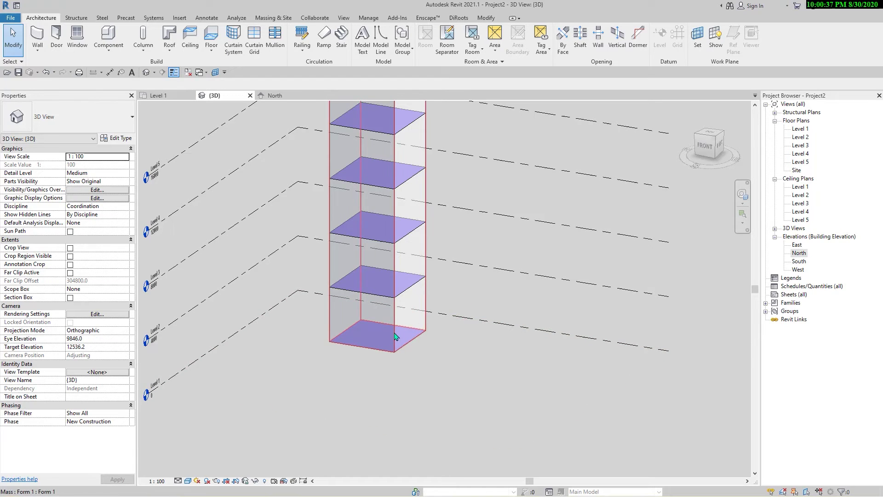
scroll(375, 349, "up", 2)
key("Tab")
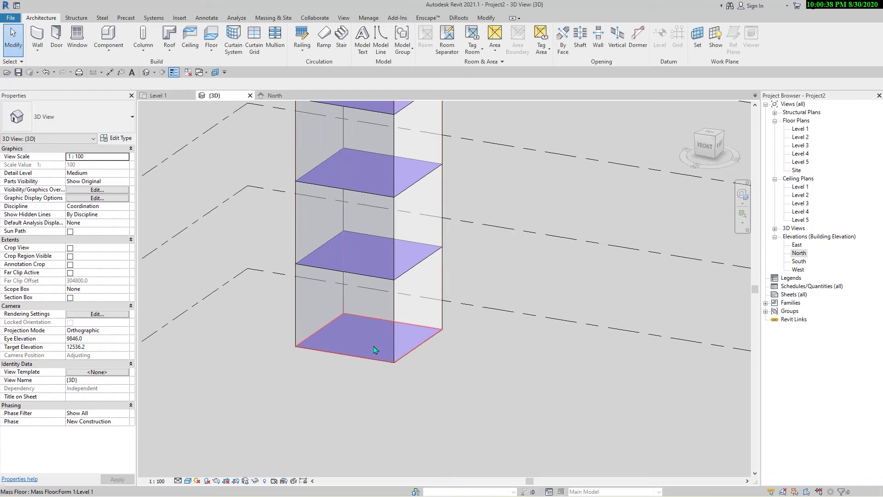
left_click(374, 350)
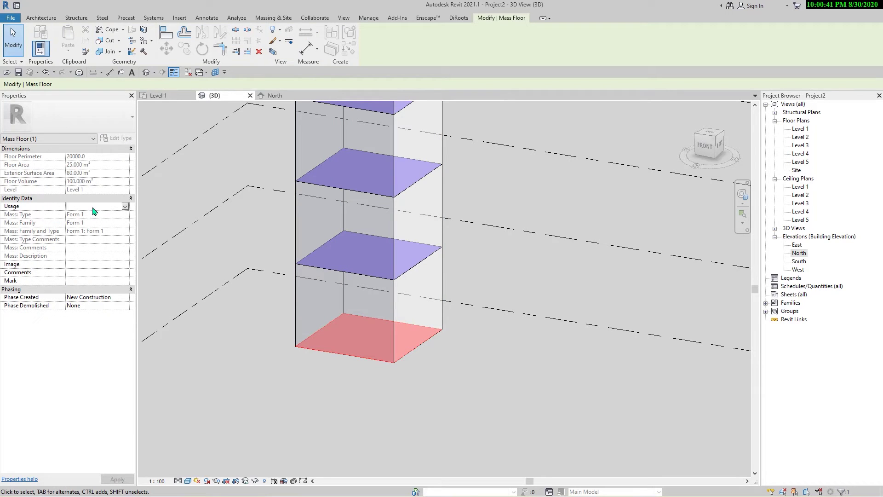
Enter COM as the Usage for the Level 1, 3 and 5 mass floors.
type("co")
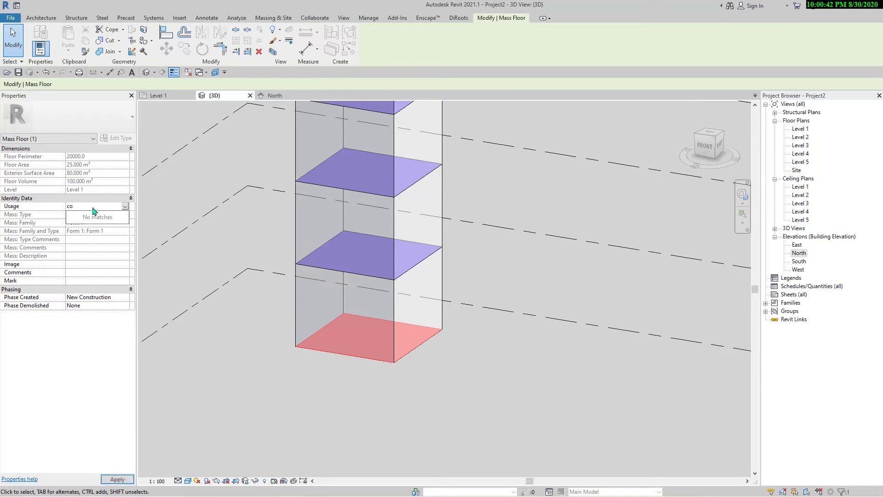
key("BackSpace")
key("BackSpace")
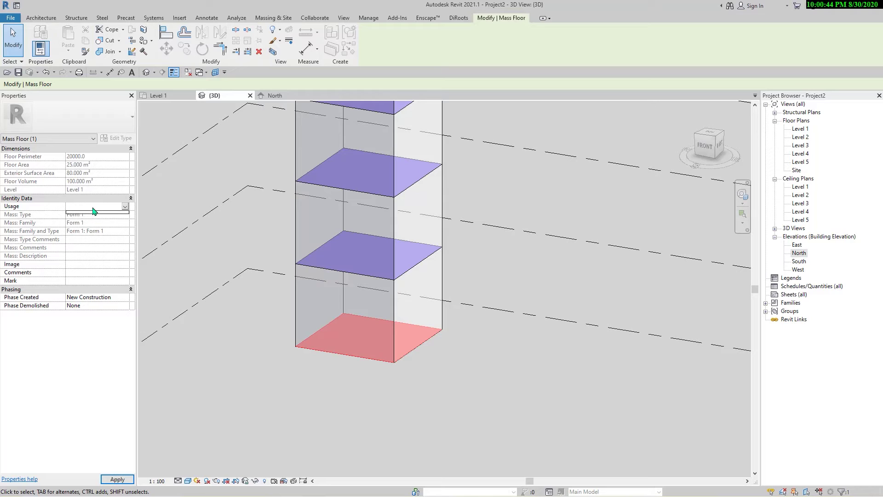
type("COM")
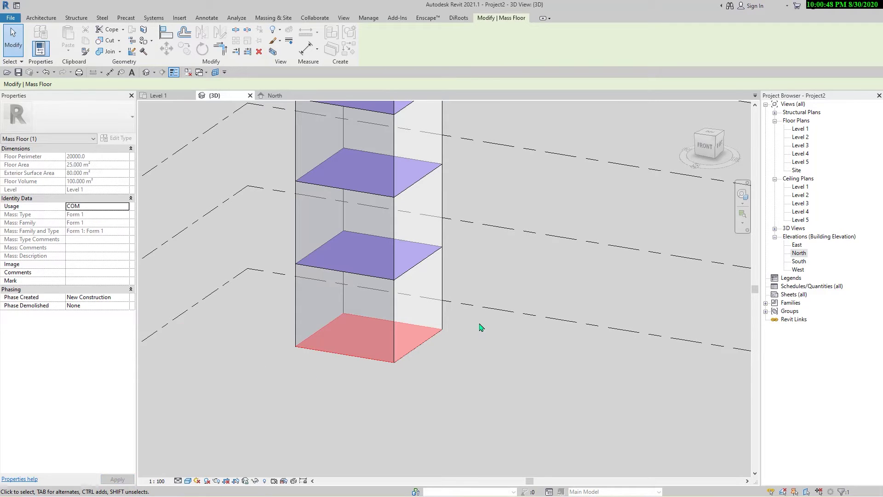
middle_click_drag(472, 325, 503, 376)
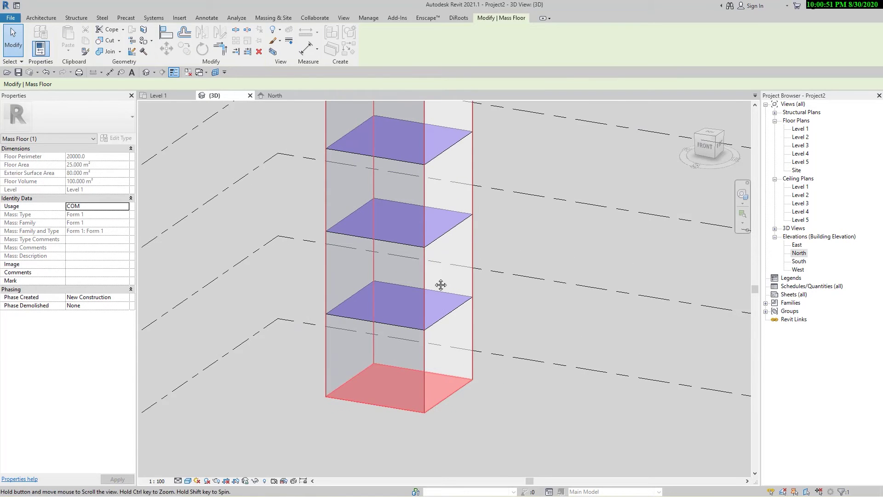
middle_click_drag(441, 288, 502, 366)
scroll(488, 356, "down", 3)
key("Escape")
scroll(478, 345, "up", 3)
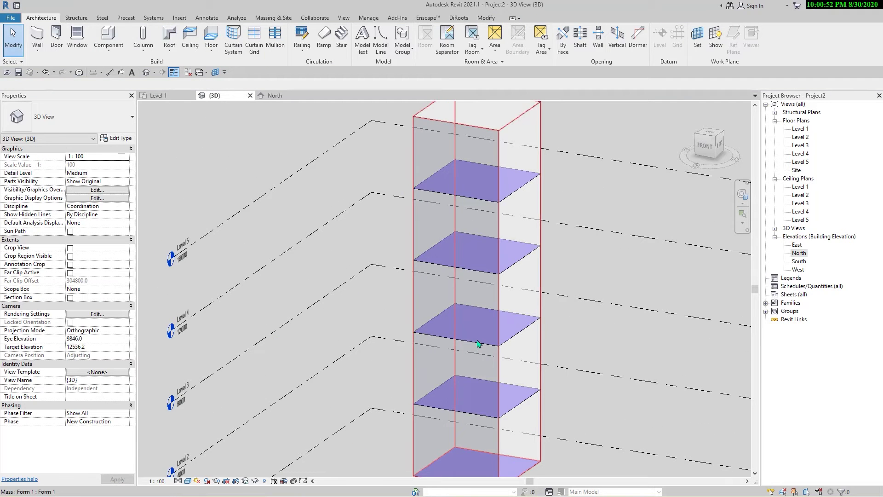
left_click(478, 341)
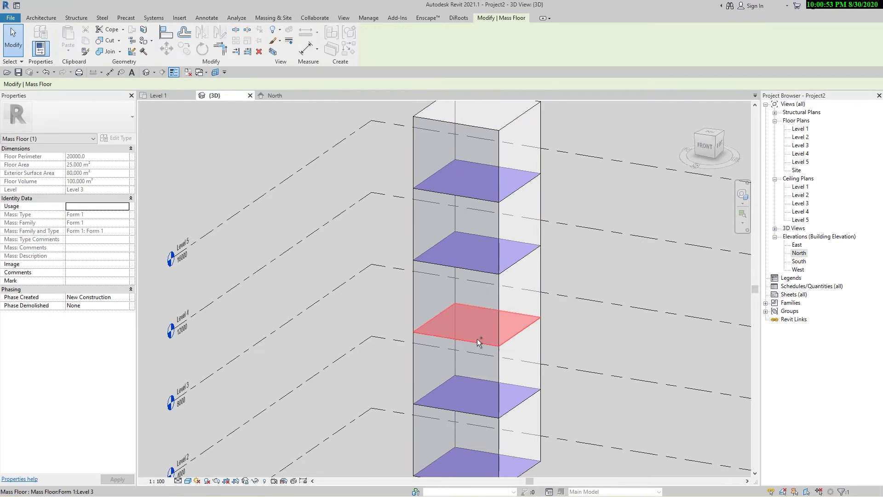
left_click(472, 193, "ctrl")
left_click(119, 206)
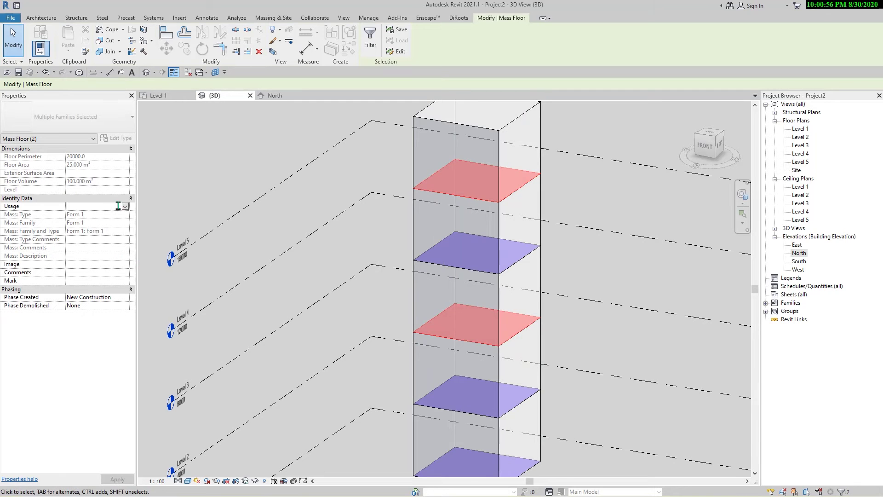
type("COM")
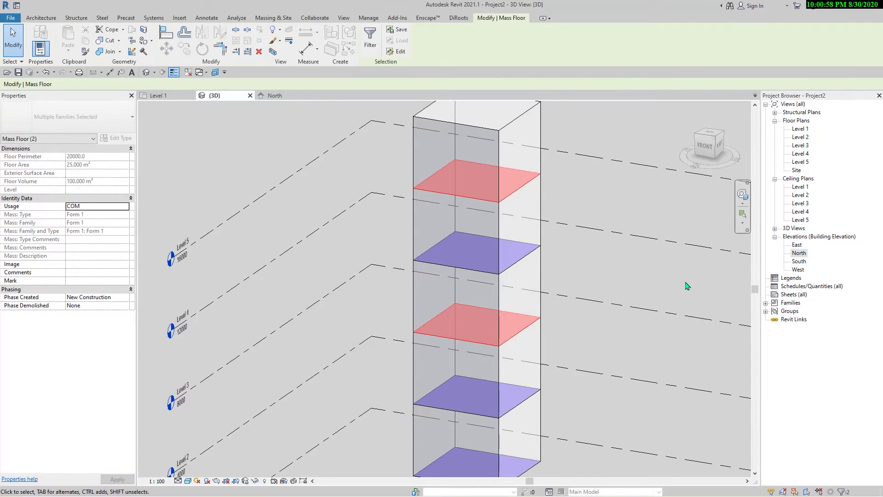
left_click(640, 397)
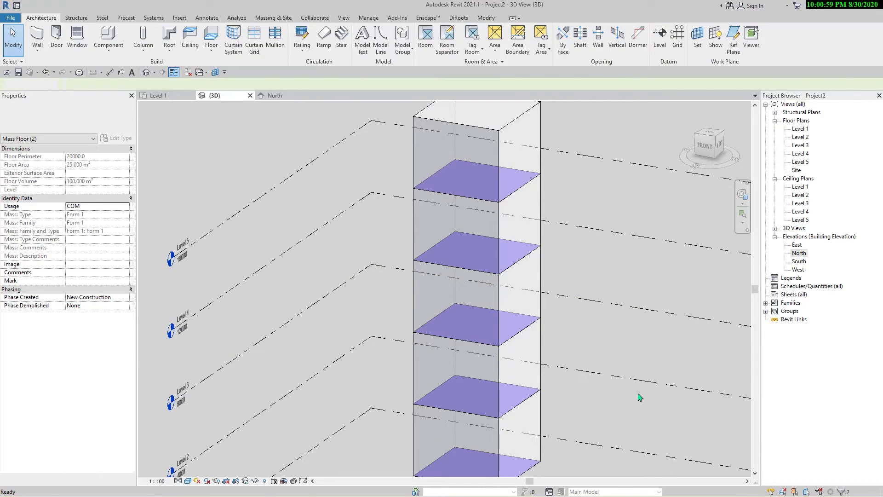
Set the Usage of the Level 2 and Level 4 mass floors to RES.
left_click(475, 419)
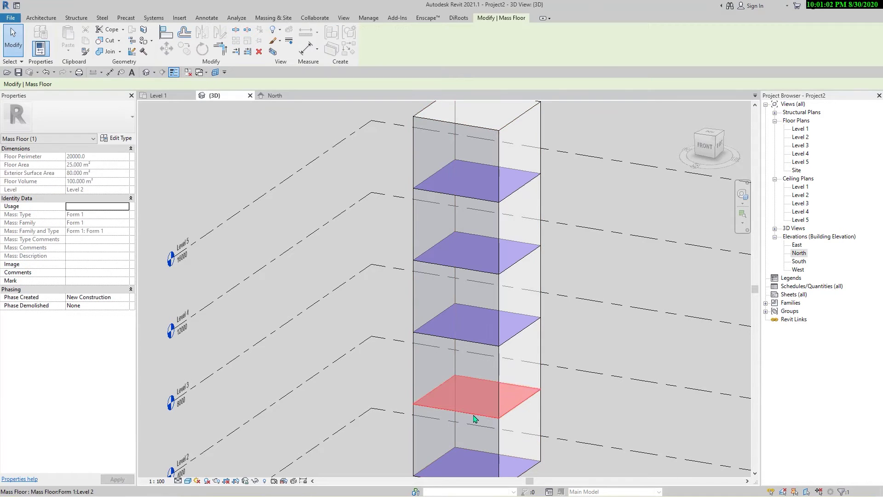
left_click(468, 269, "ctrl")
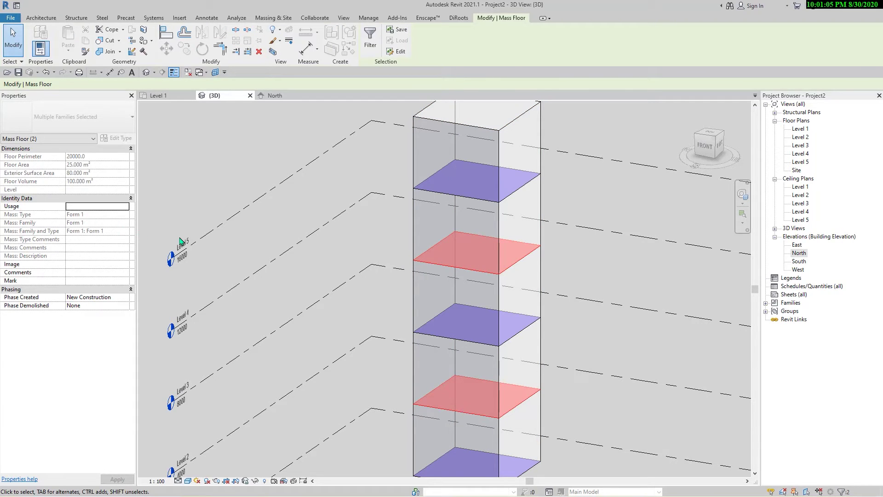
key("r")
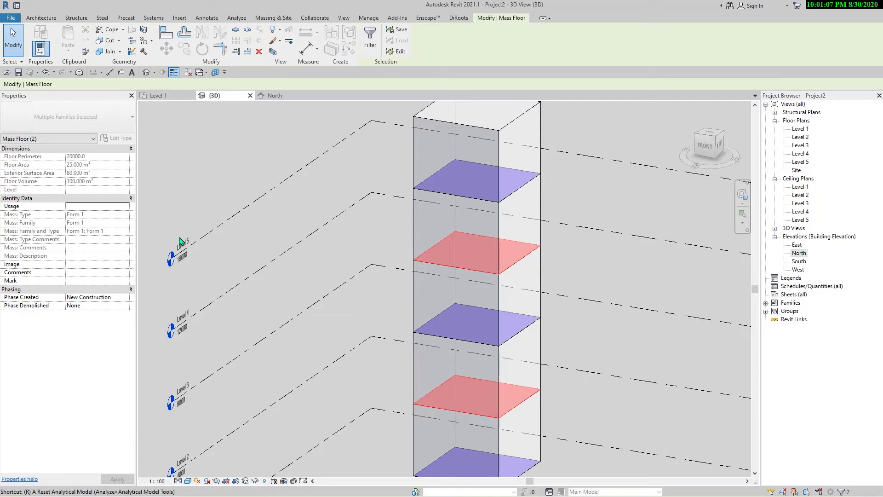
type("RES")
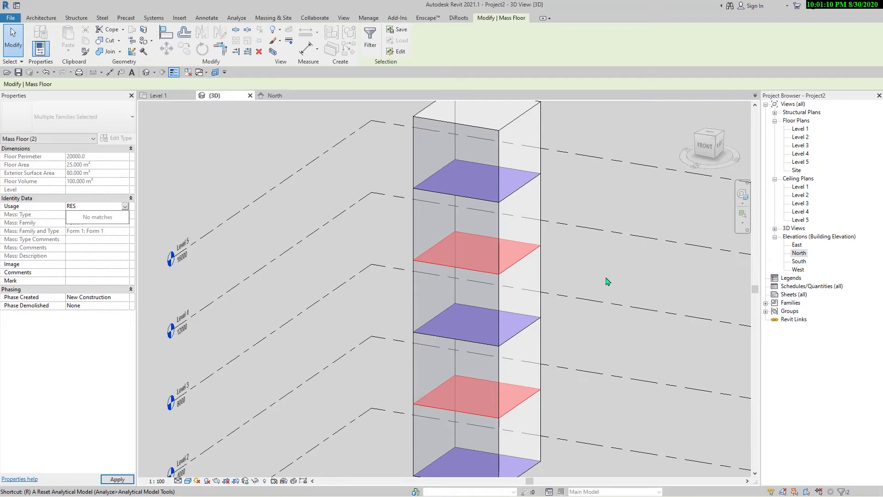
key("Return")
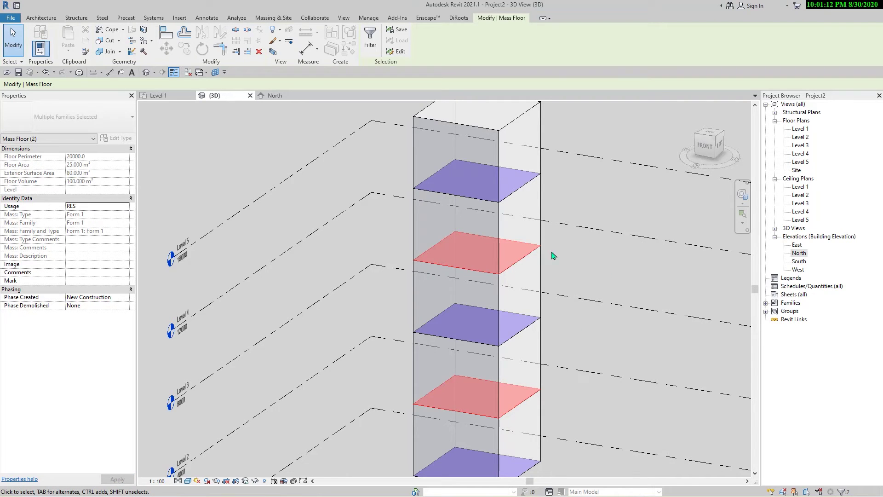
scroll(553, 255, "down", 3)
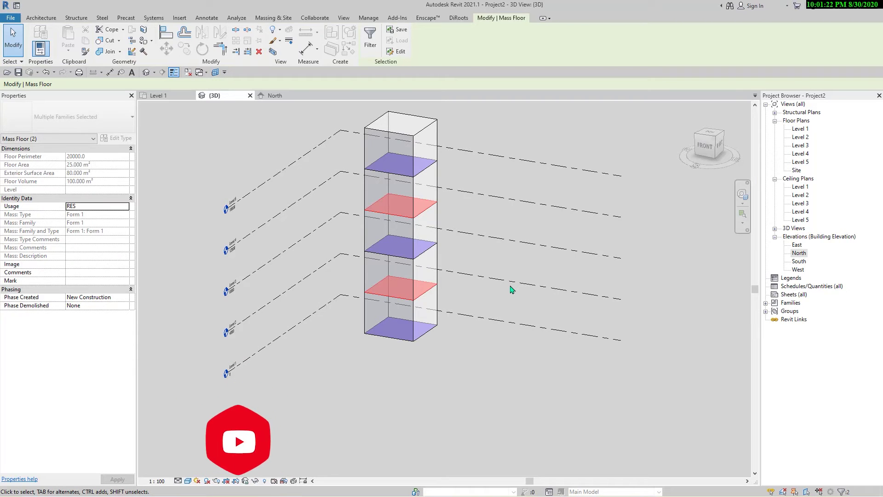
left_click(512, 289)
Select the whole mass with its floors and view it from directly above.
scroll(437, 322, "down", 1)
left_click_drag(345, 379, 483, 120)
middle_click_drag(525, 232, 192, 61, "shift")
scroll(538, 291, "down", 1)
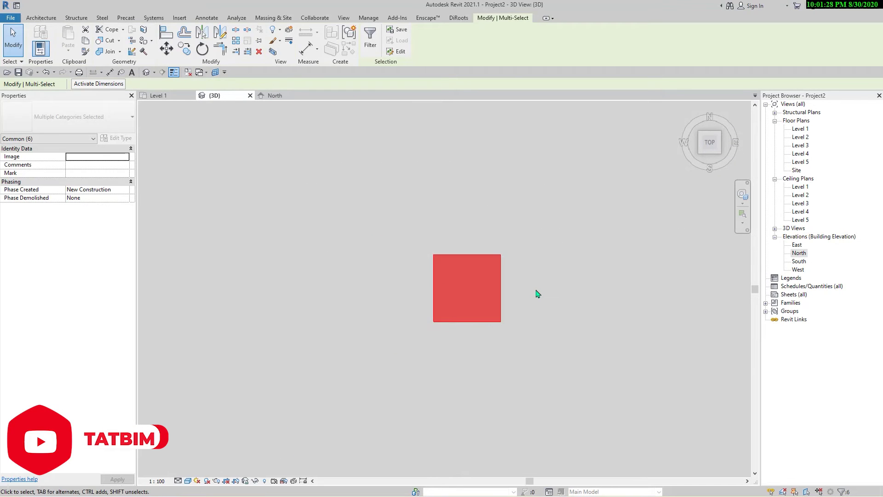
Place two copies of the mass side by side to the right of the original.
key("c")
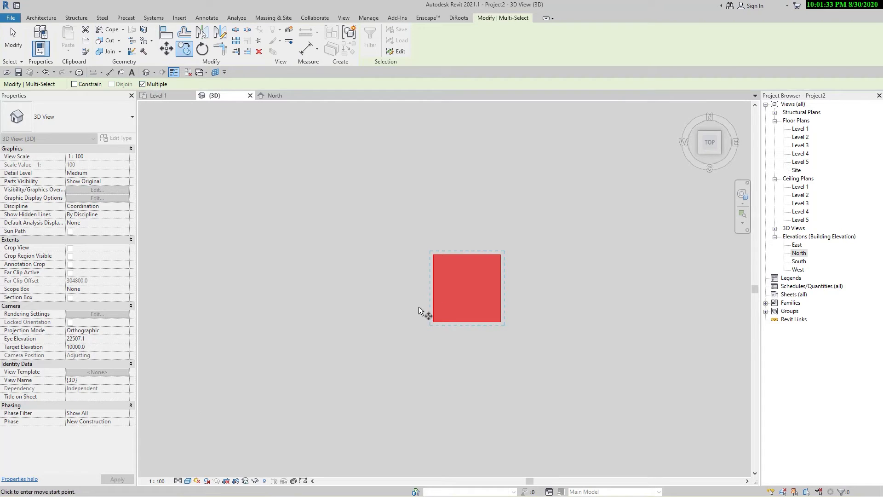
left_click(433, 322)
middle_click_drag(537, 330, 369, 304)
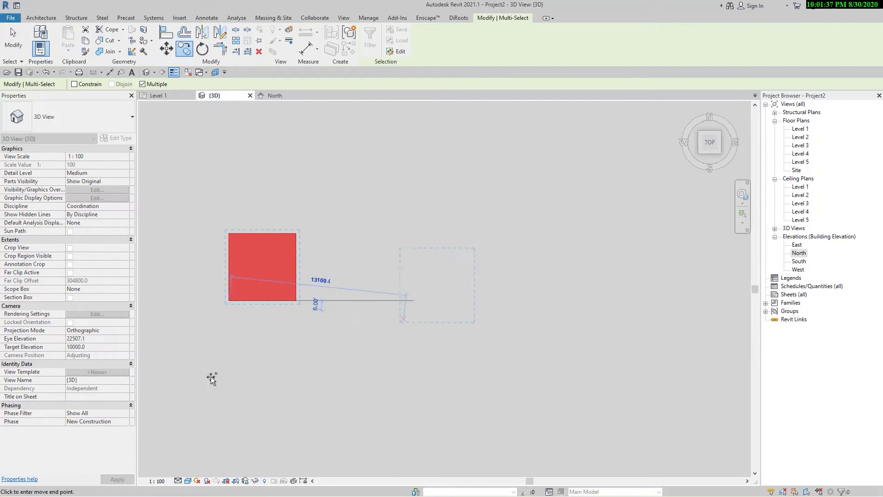
left_click(387, 301)
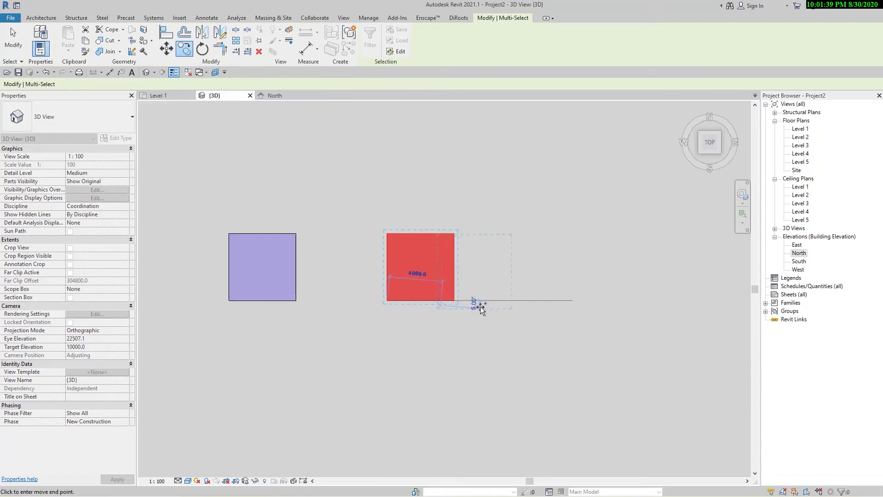
left_click(552, 301)
key("Escape")
key("Escape")
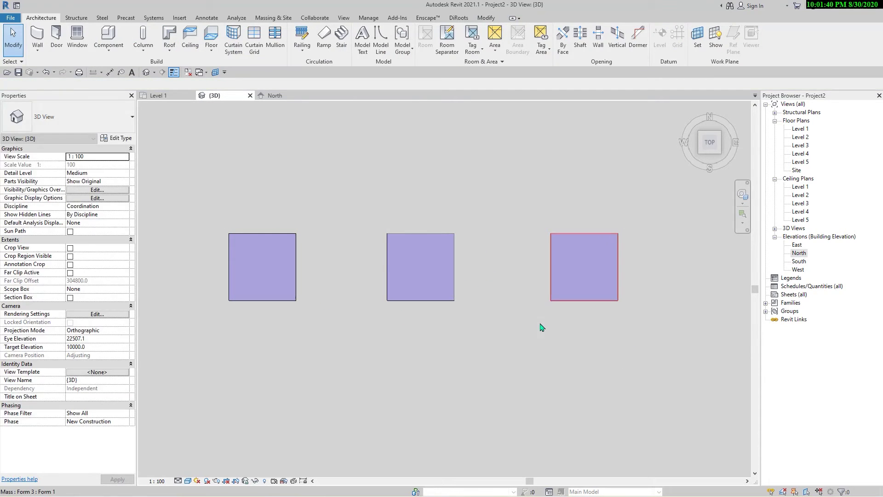
middle_click_drag(449, 386, 438, 233, "shift")
left_click(432, 195)
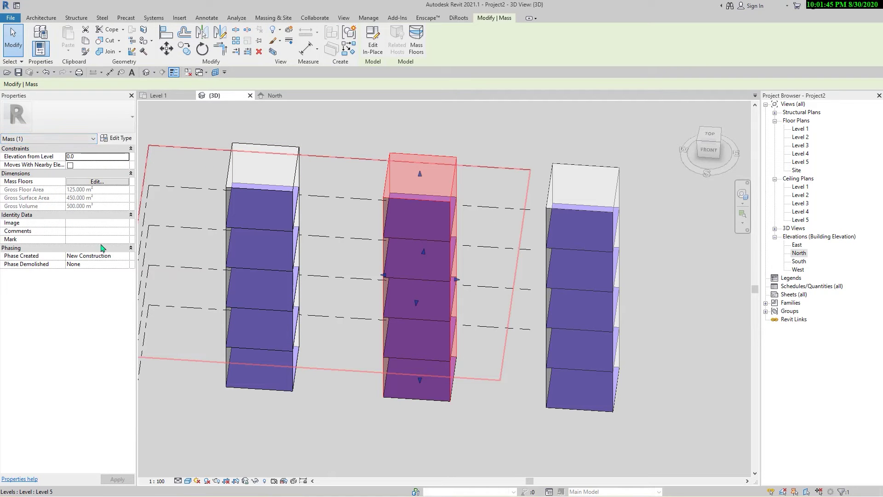
left_click(127, 140)
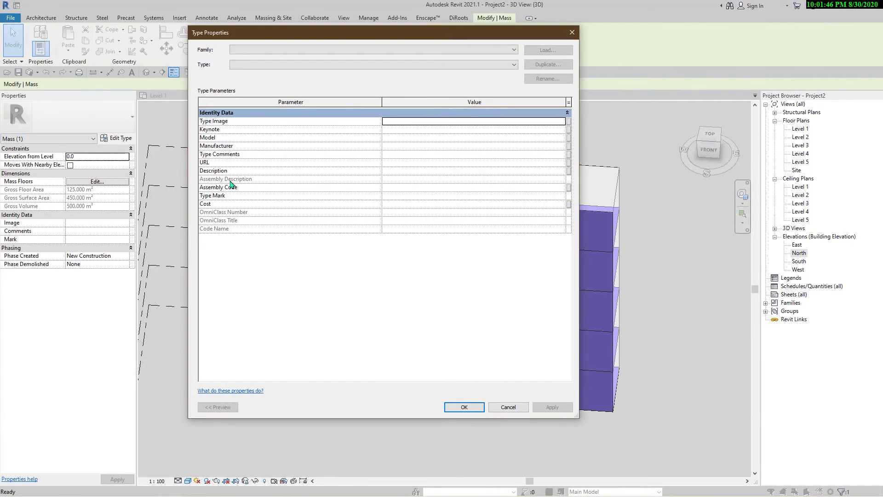
left_click(572, 32)
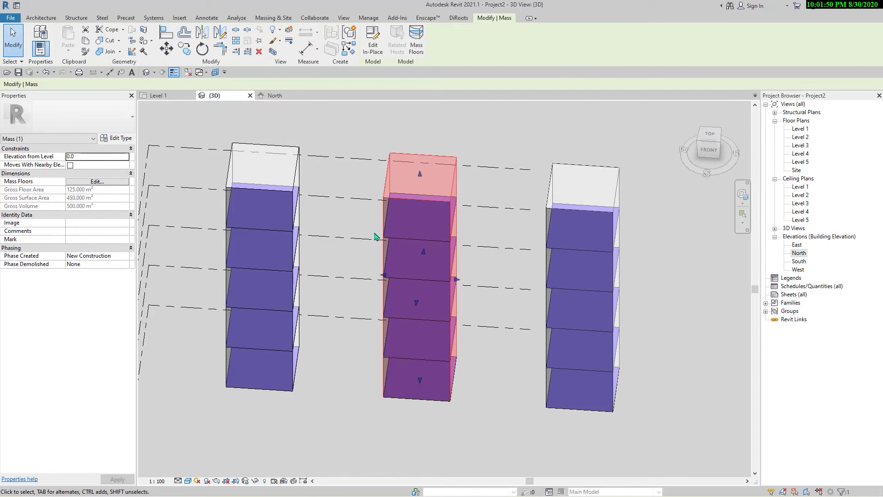
left_click(382, 53)
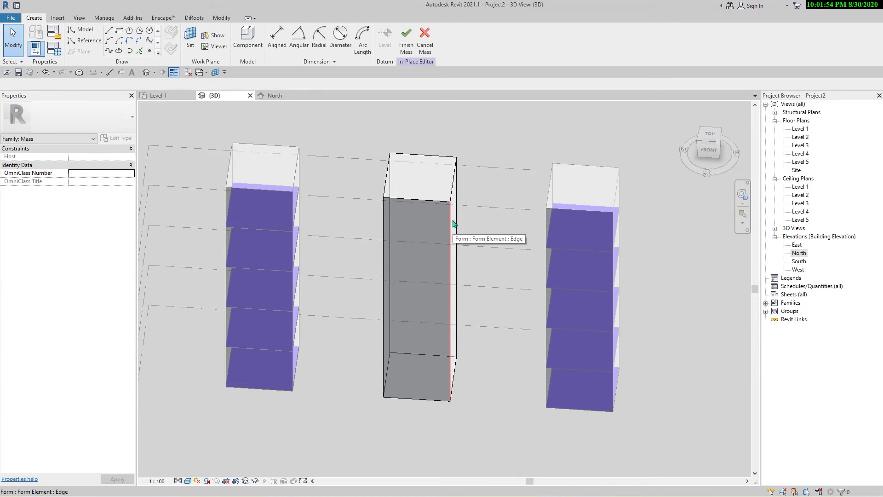
Drag the middle tower's top corner down to about 12976 mm, giving it a sloping top.
scroll(474, 221, "up", 5)
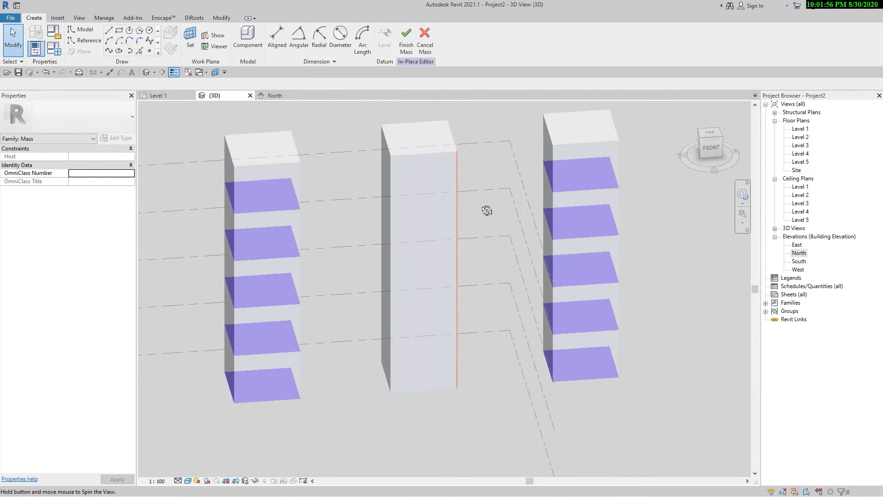
scroll(458, 144, "up", 1)
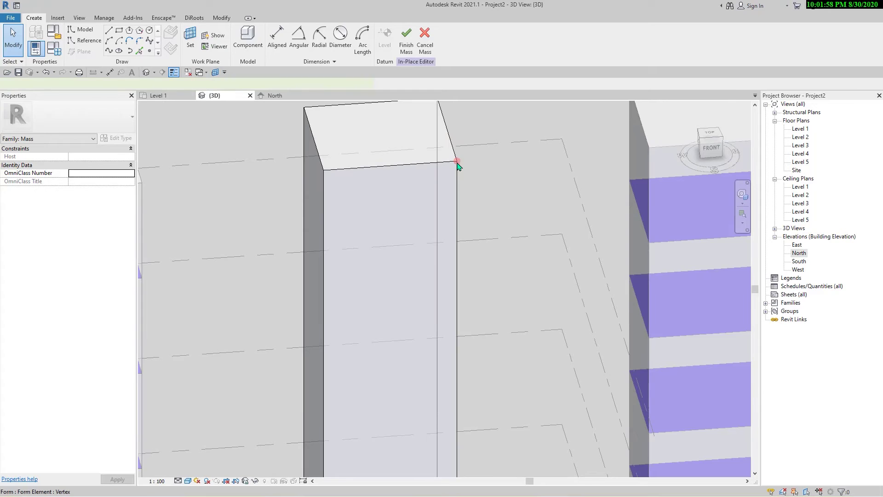
left_click(458, 162)
scroll(458, 163, "down", 3)
middle_click_drag(474, 167, 486, 131, "shift")
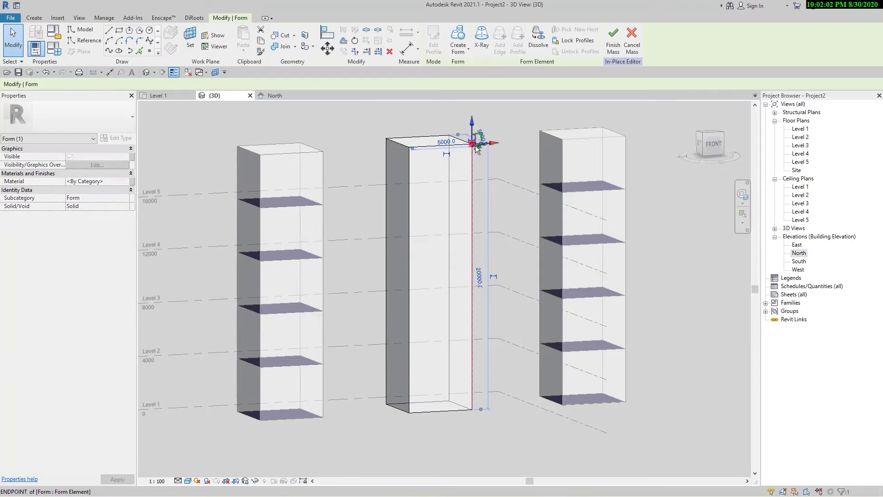
left_click_drag(476, 148, 477, 241)
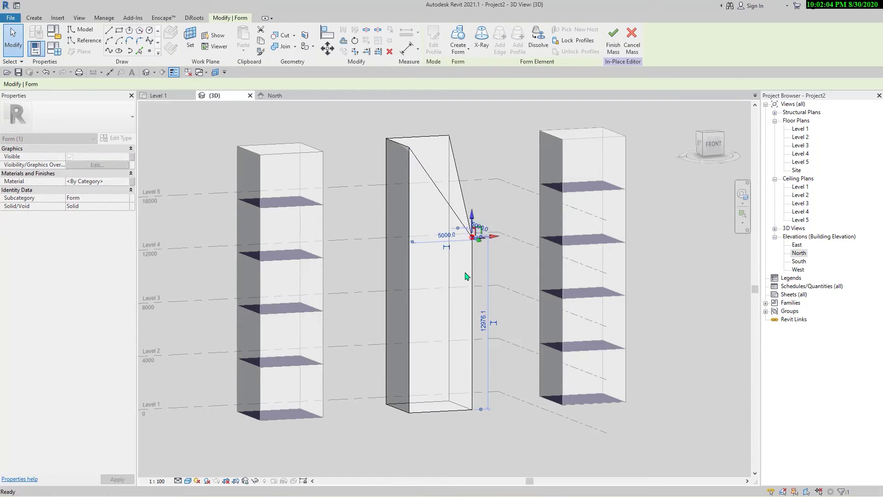
key("Escape")
Finish the middle mass and open Form 3 for in-place shape editing.
left_click(433, 39)
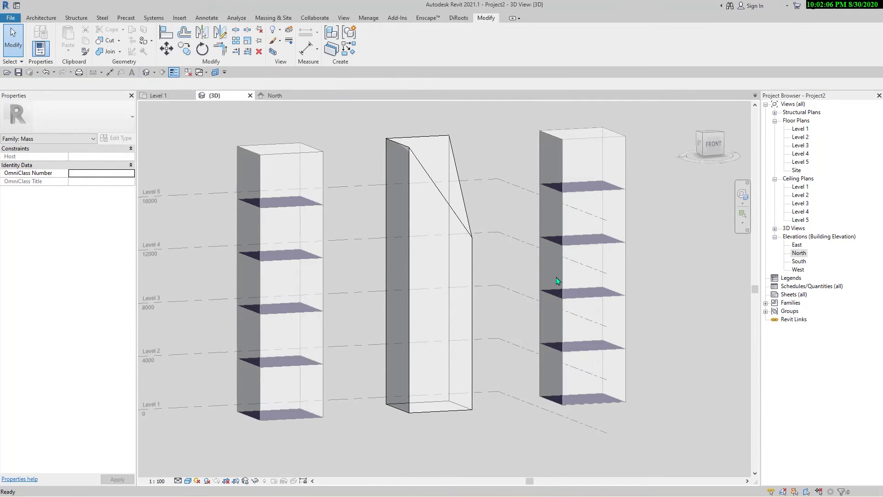
middle_click_drag(557, 281, 557, 215, "shift")
left_click(511, 231)
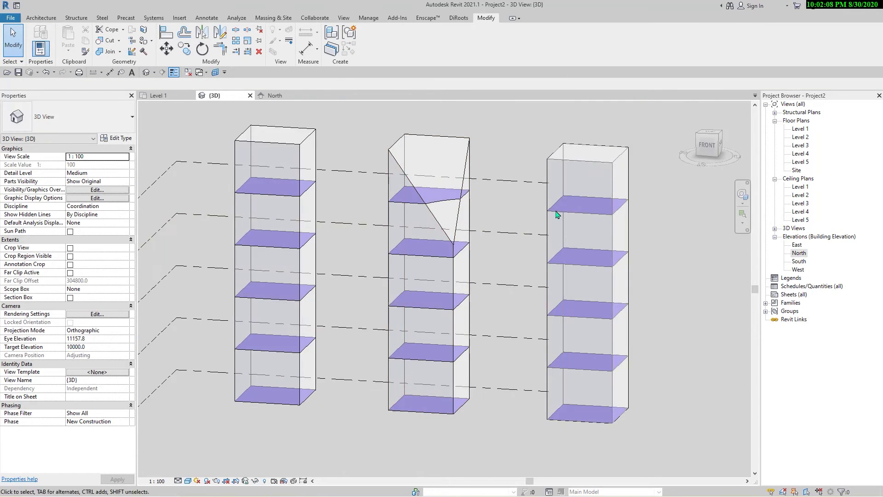
left_click(579, 190)
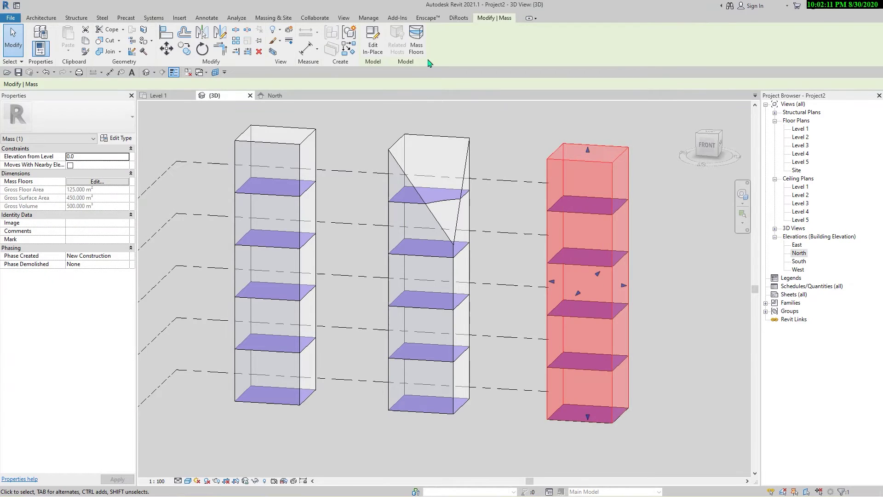
double_click(564, 236)
Pull Form 3's top corner vertex inward to taper one side, then finish the mass.
left_click(547, 159)
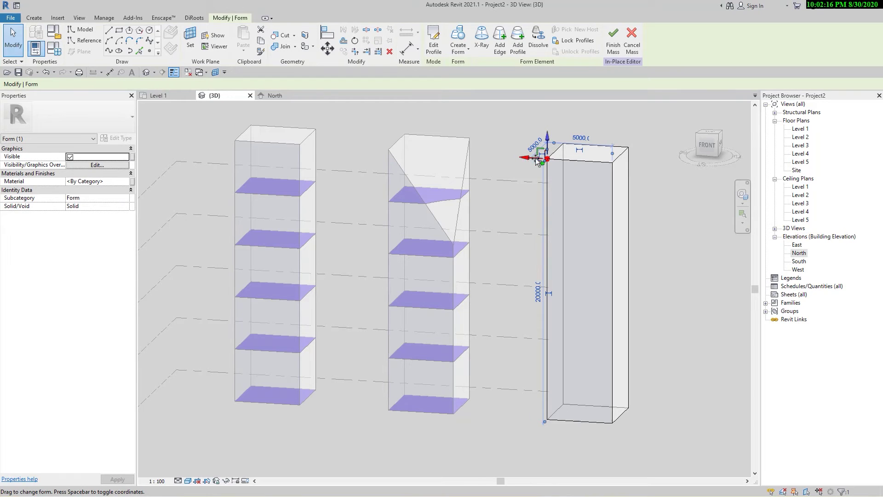
left_click_drag(536, 161, 575, 150)
middle_click_drag(570, 257, 578, 295, "shift")
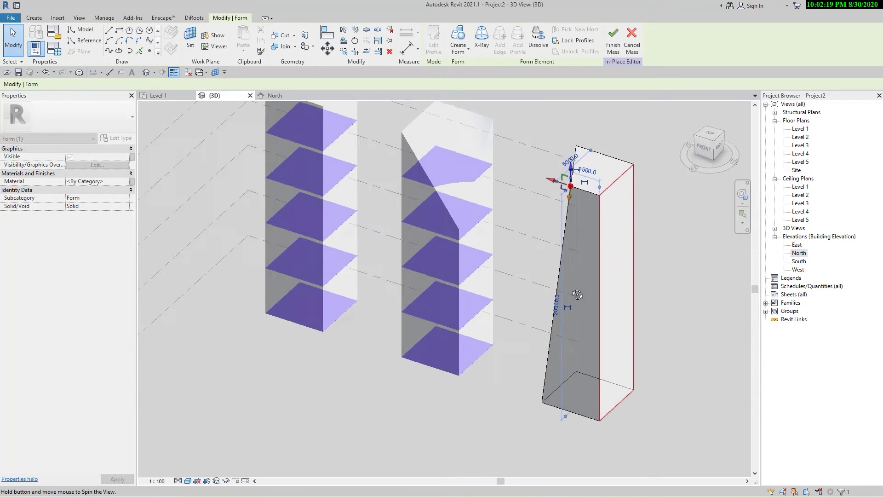
scroll(565, 191, "up", 3)
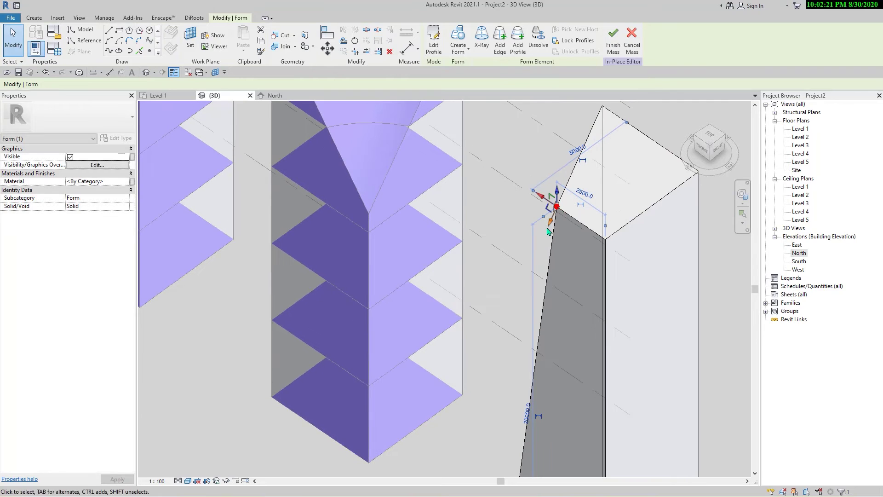
left_click(566, 184)
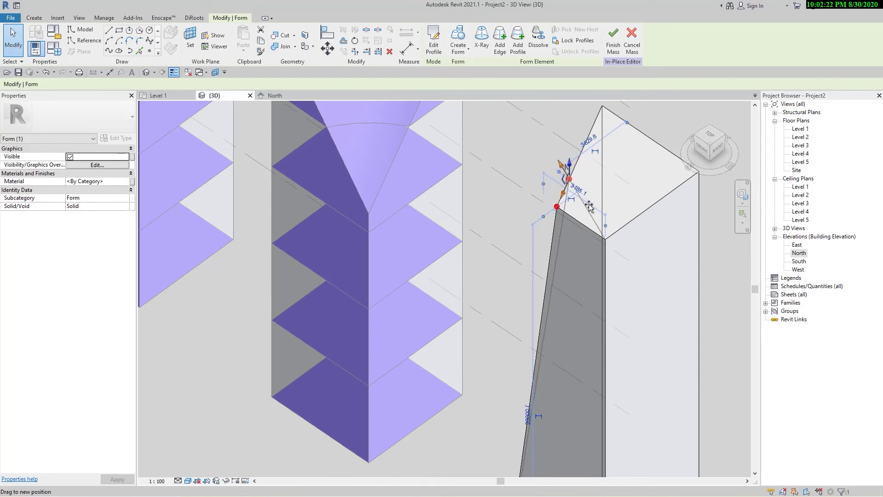
key("Escape")
scroll(517, 252, "down", 3)
middle_click_drag(517, 252, 585, 272, "shift")
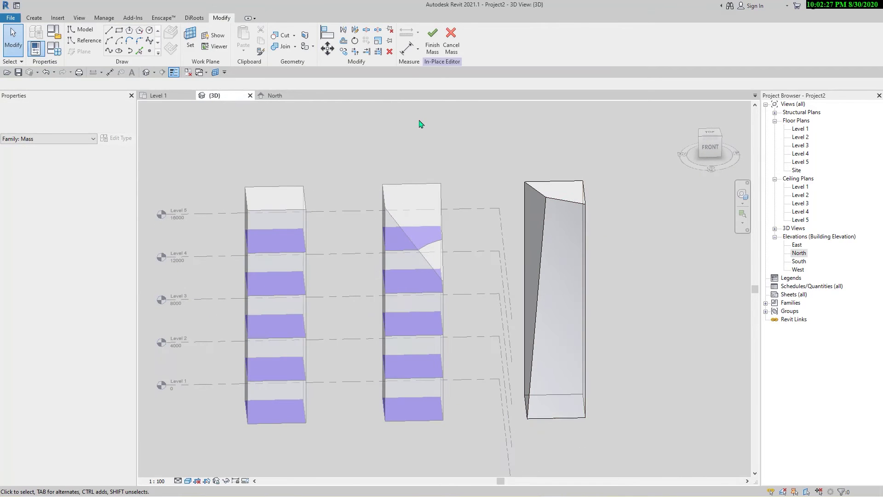
left_click(433, 42)
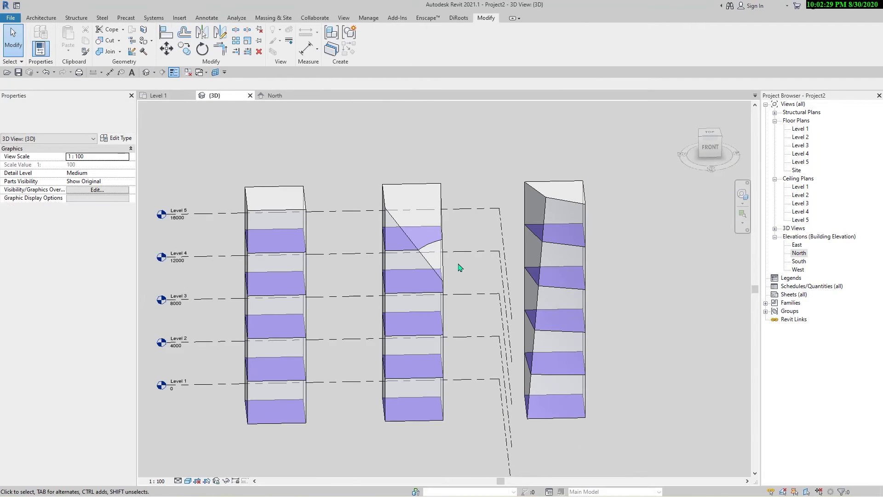
scroll(565, 252, "down", 3)
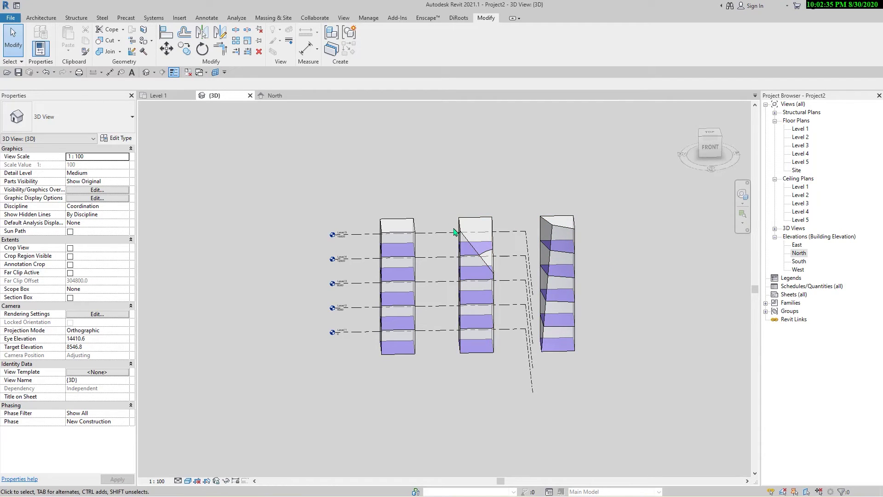
left_click(344, 18)
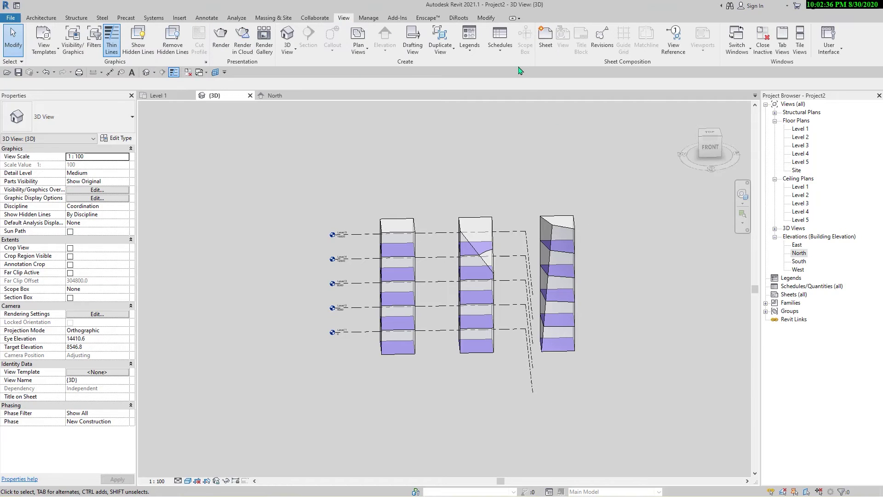
Create a new schedule using the Mass > Mass Floor category to reach Schedule Properties.
left_click(500, 46)
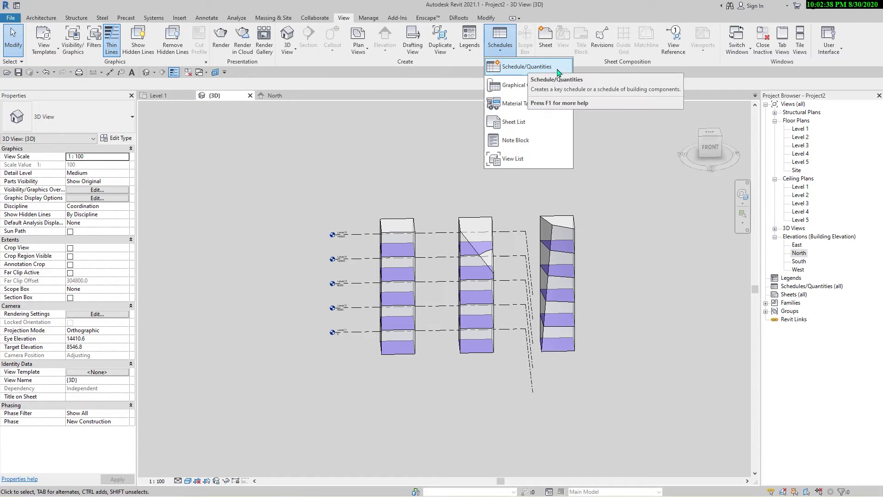
left_click(548, 67)
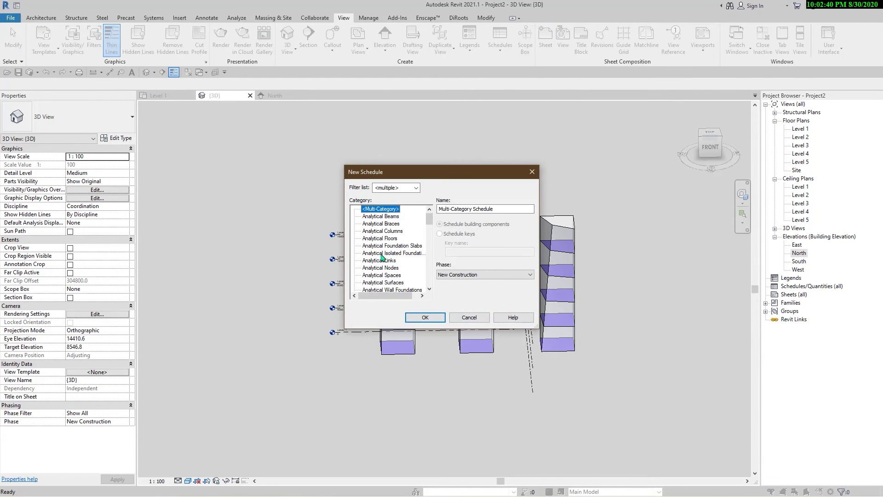
scroll(381, 257, "down", 8)
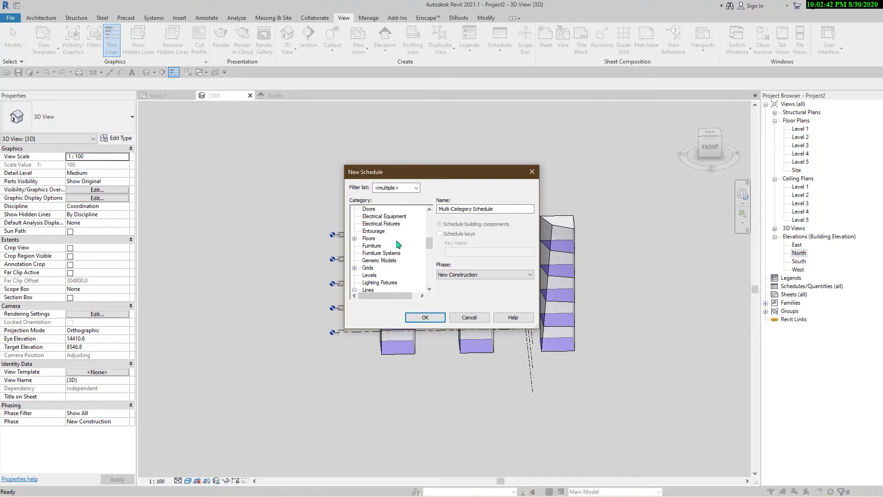
left_click(372, 247)
key("m")
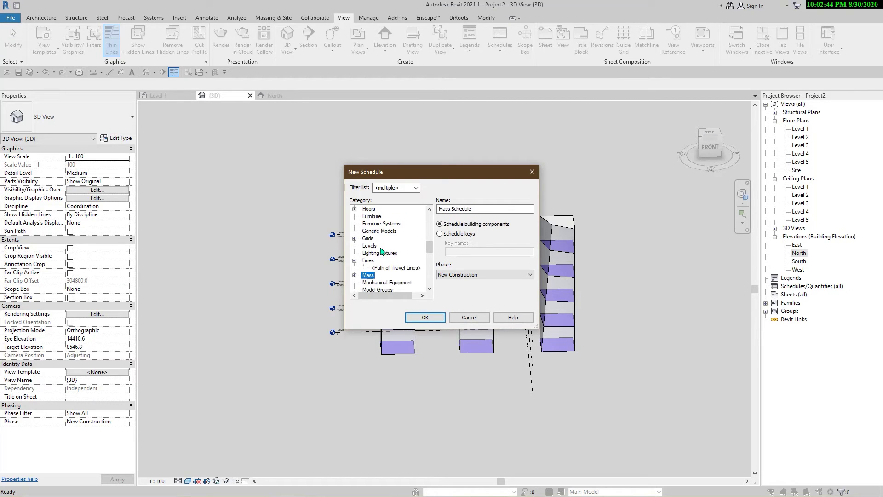
scroll(366, 256, "down", 2)
left_click(355, 238)
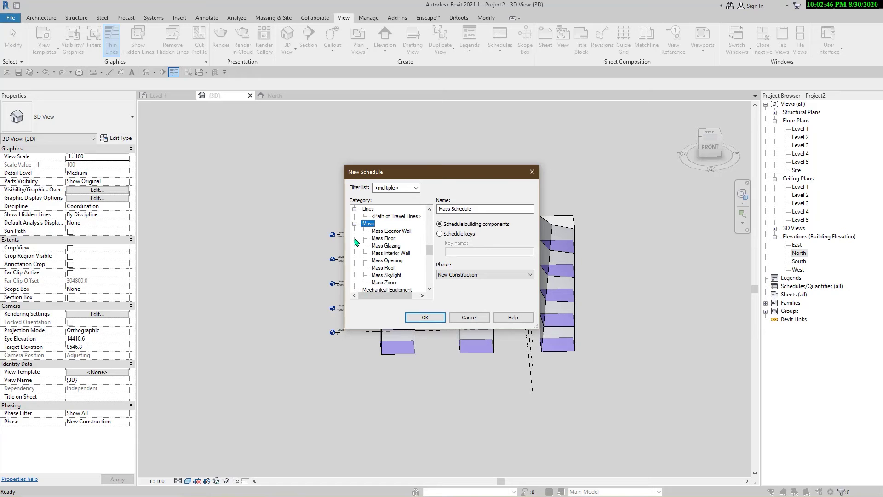
left_click(383, 238)
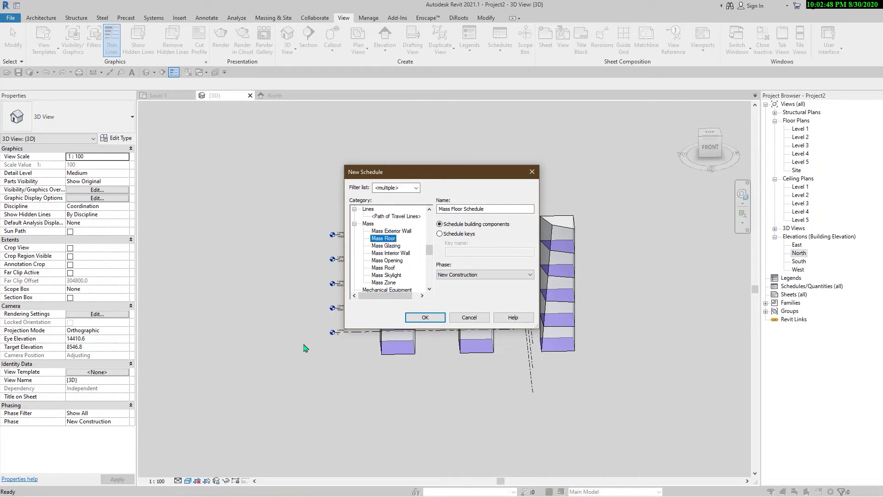
left_click(425, 317)
left_click_drag(282, 181, 380, 180)
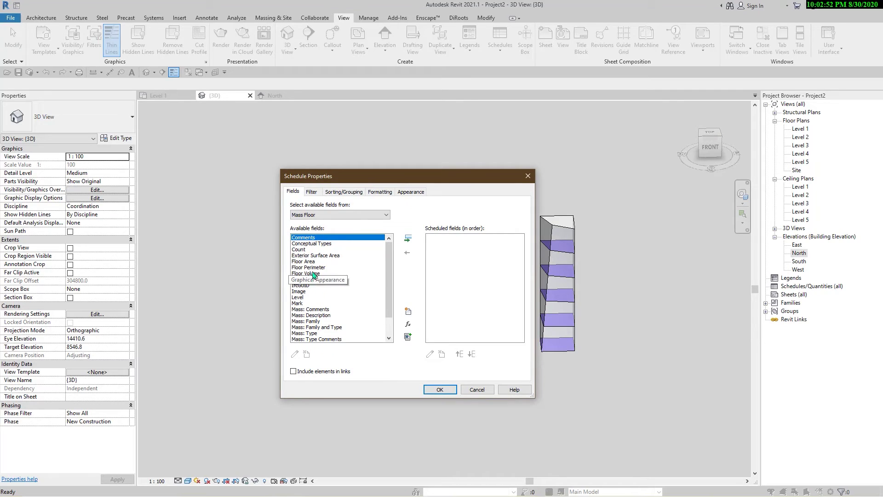
Add Floor Area, Level and Mass: Family and Type to the scheduled fields.
left_click(341, 268)
left_click(314, 261)
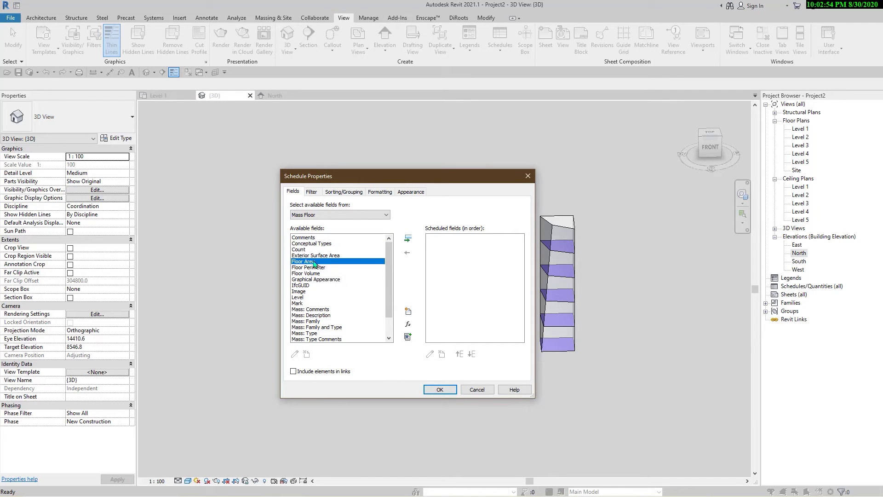
left_click(408, 239)
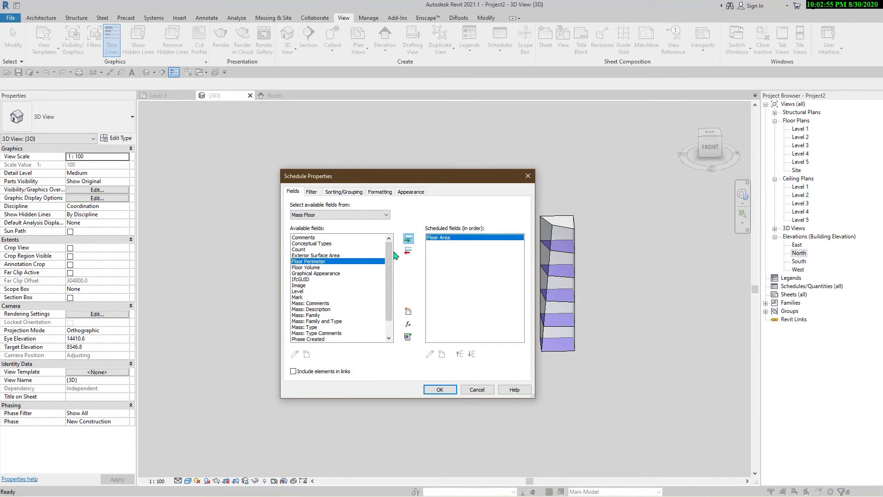
double_click(298, 292)
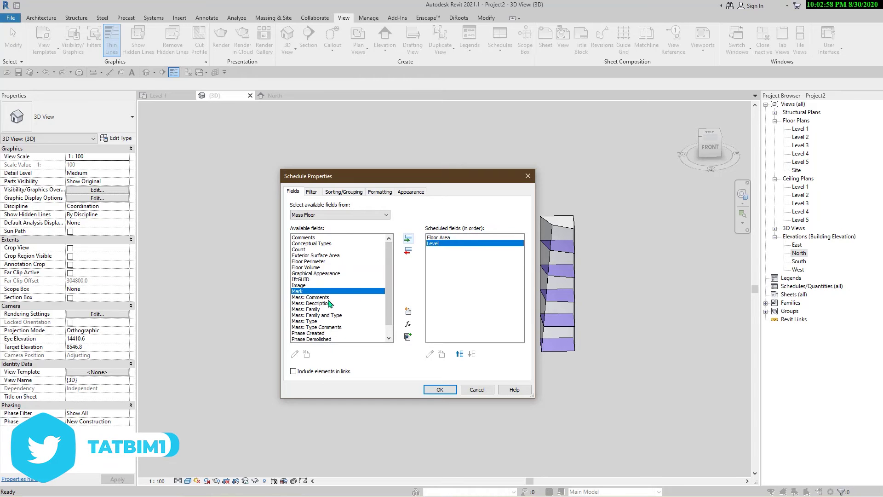
scroll(332, 306, "down", 2)
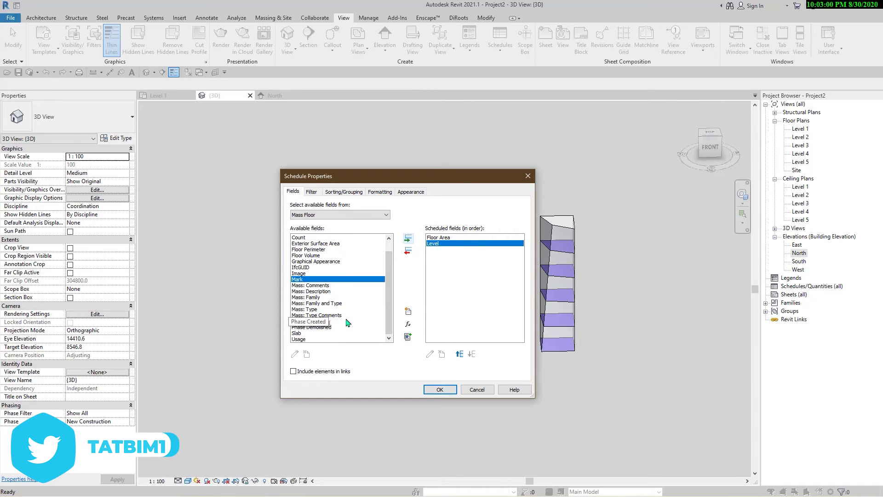
left_click(318, 303)
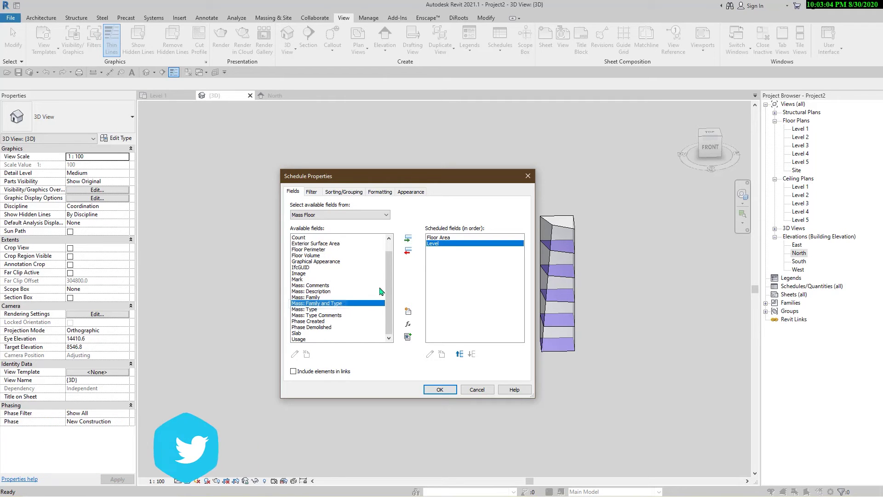
left_click(404, 240)
left_click_drag(411, 184, 401, 209)
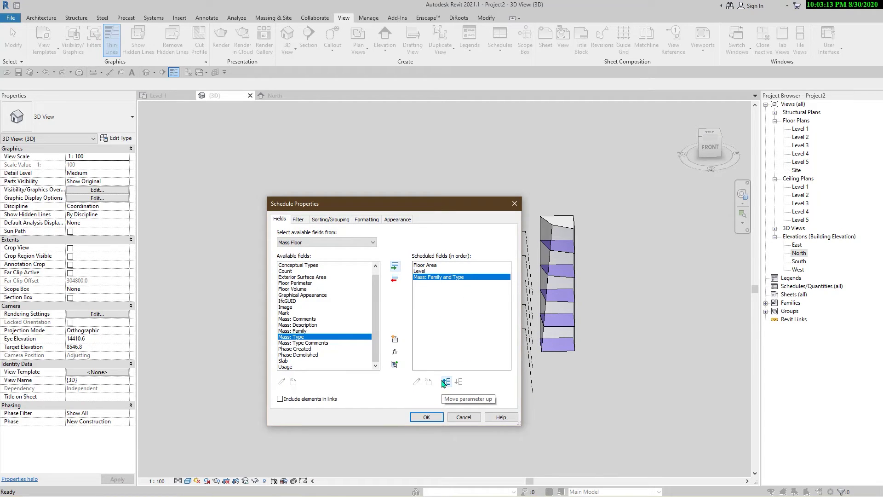
Add Usage and order fields as Mass: Family and Type, Usage, Level, Floor Area.
left_click(445, 382)
left_click(445, 382)
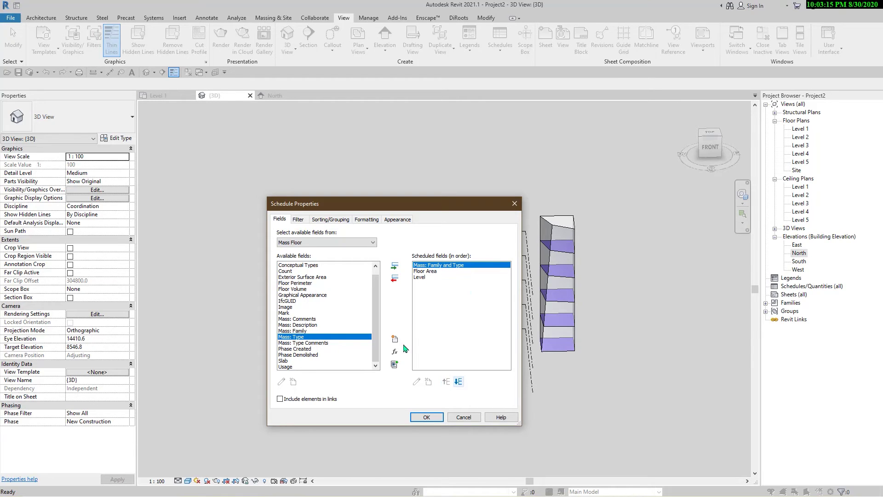
left_click(435, 272)
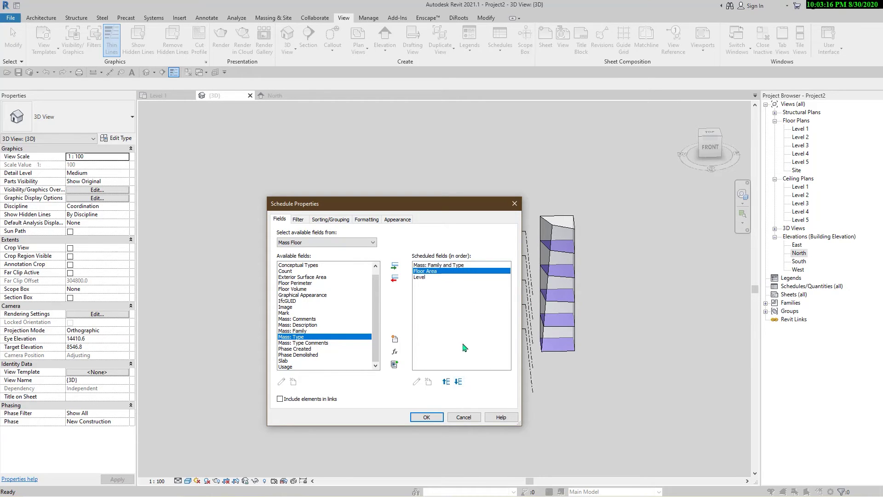
left_click(458, 382)
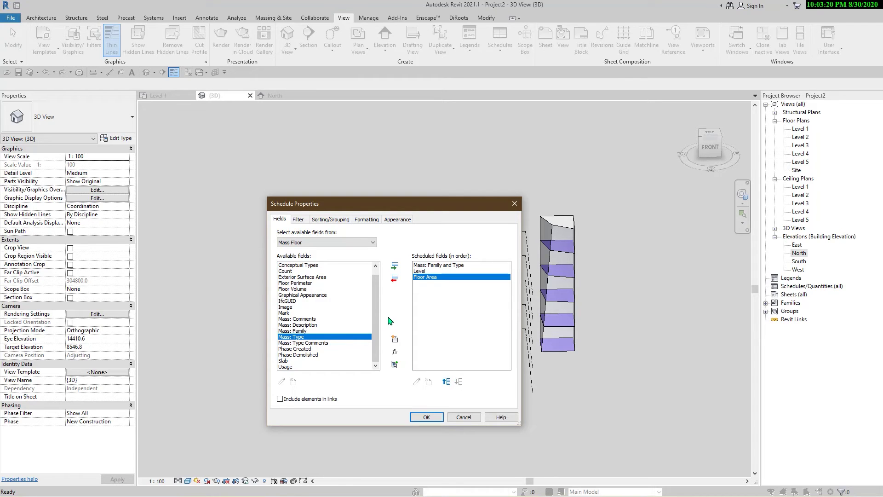
left_click(289, 366)
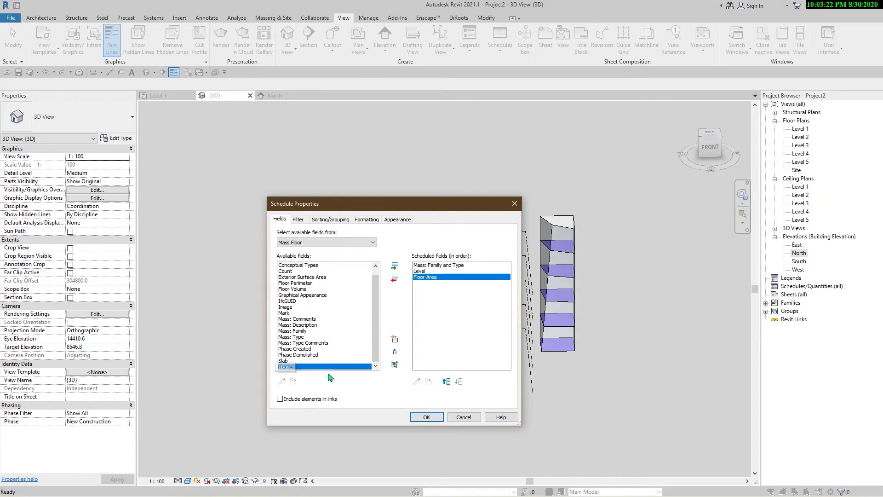
left_click(394, 267)
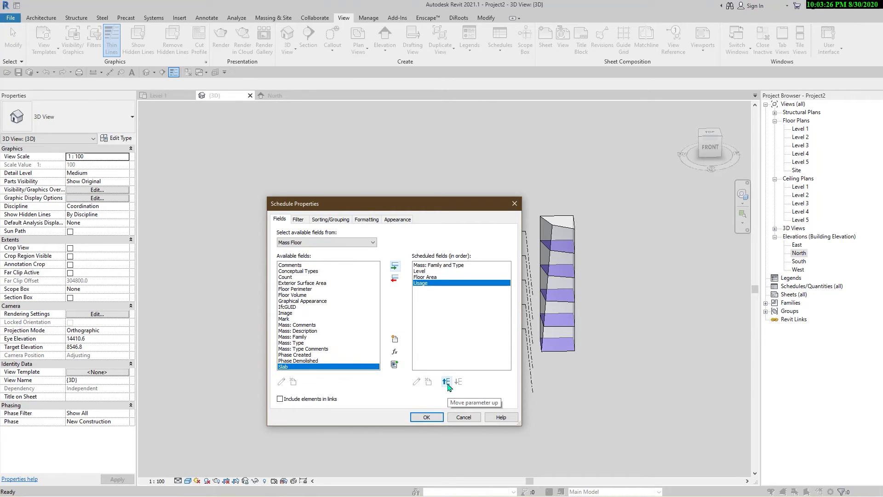
left_click(446, 382)
left_click(446, 382)
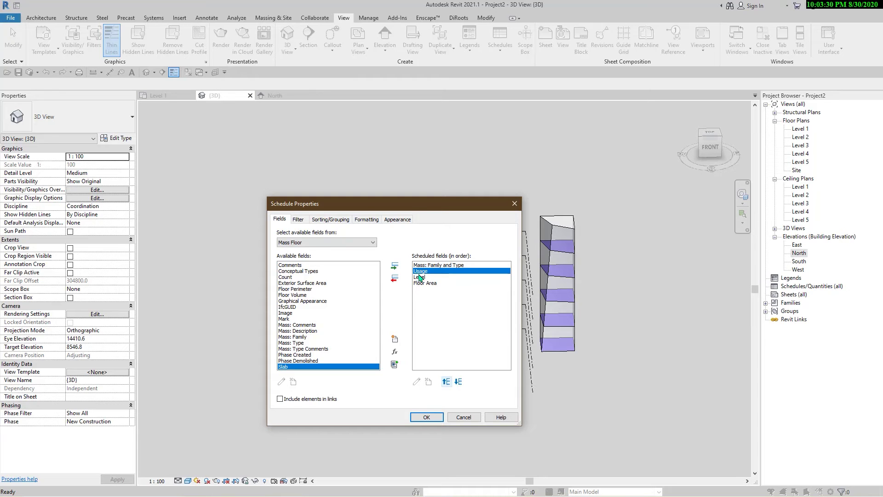
left_click(426, 418)
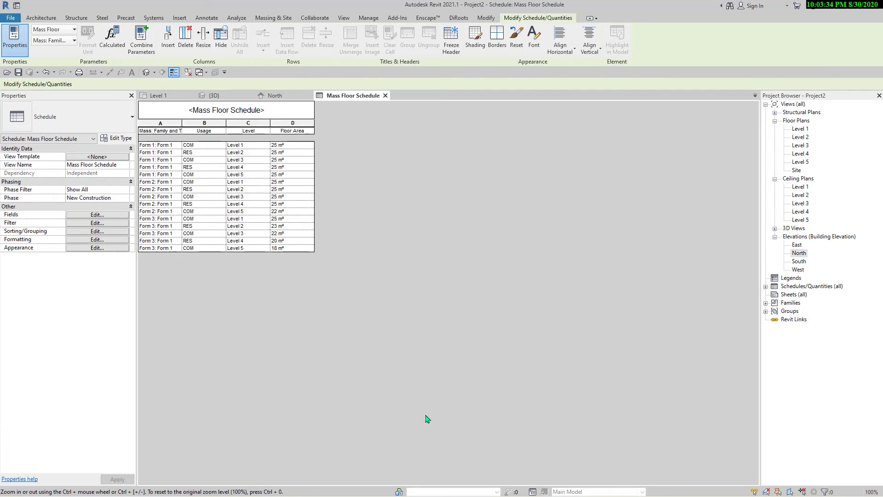
Centre columns A–D horizontally and vertically, and widen column A to fit Mass: Family and Type.
scroll(361, 343, "up", 5, "ctrl")
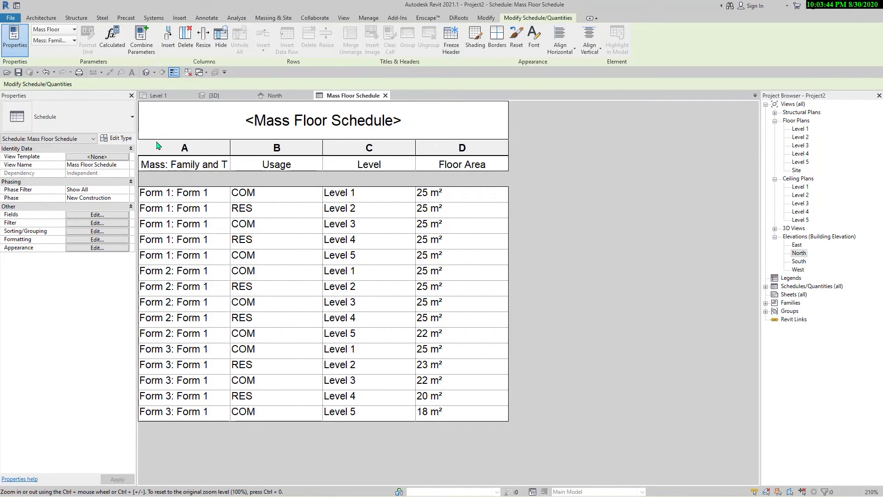
left_click_drag(156, 153, 457, 308)
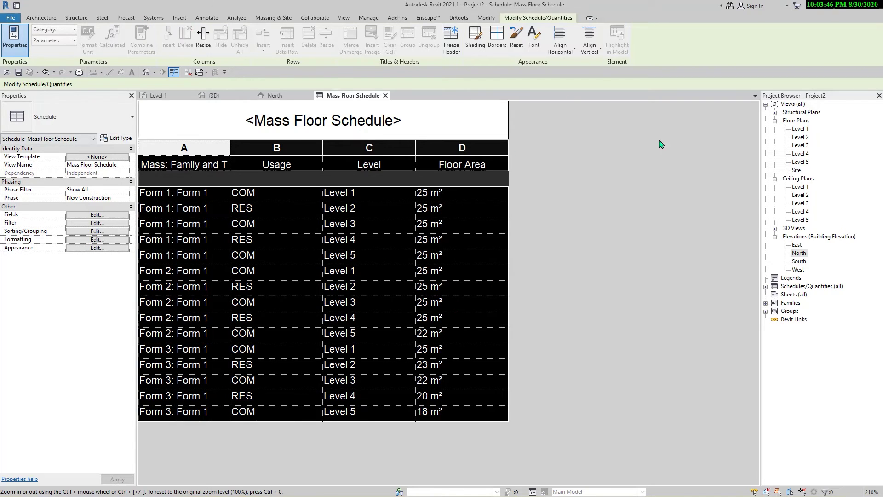
left_click(570, 53)
left_click(569, 92)
left_click(590, 51)
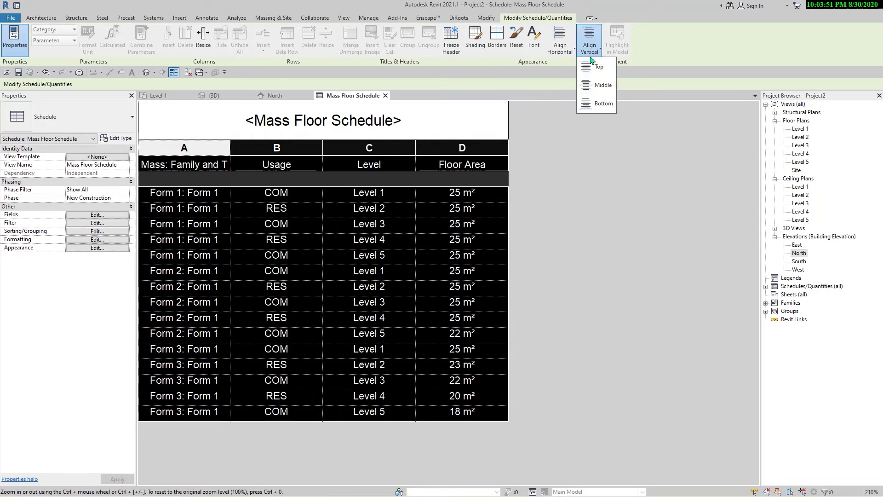
left_click(597, 90)
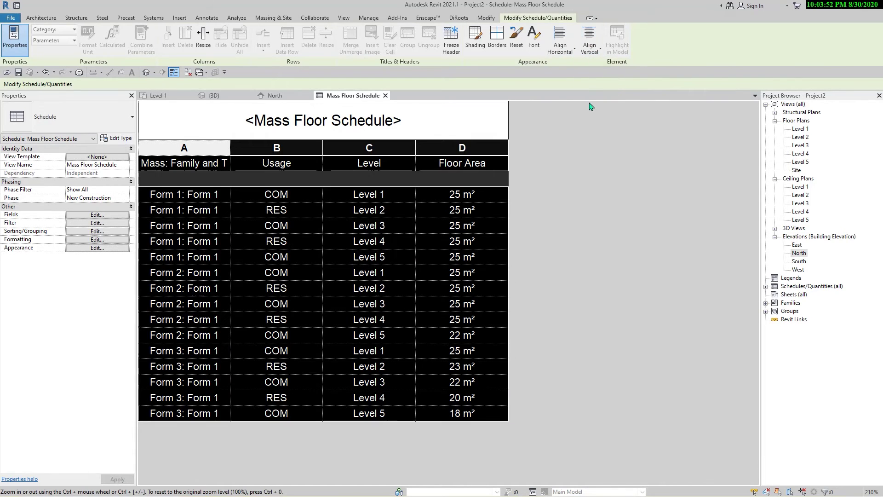
left_click(361, 202)
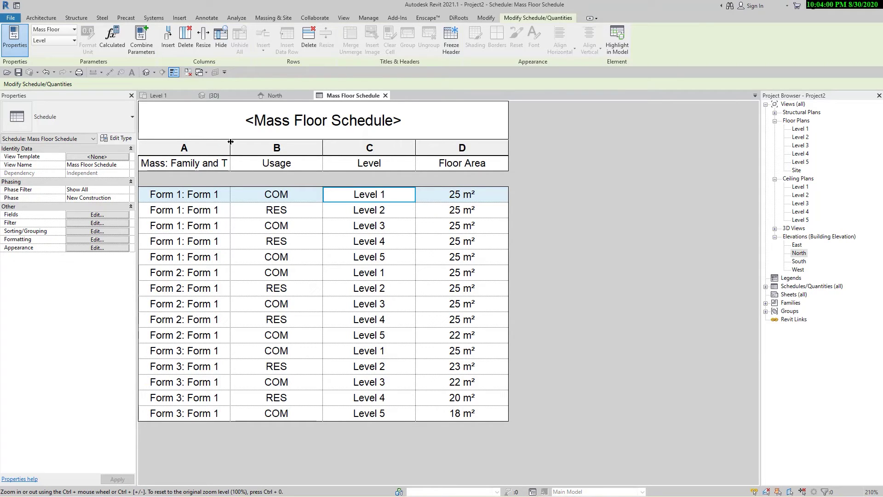
left_click_drag(230, 142, 271, 141)
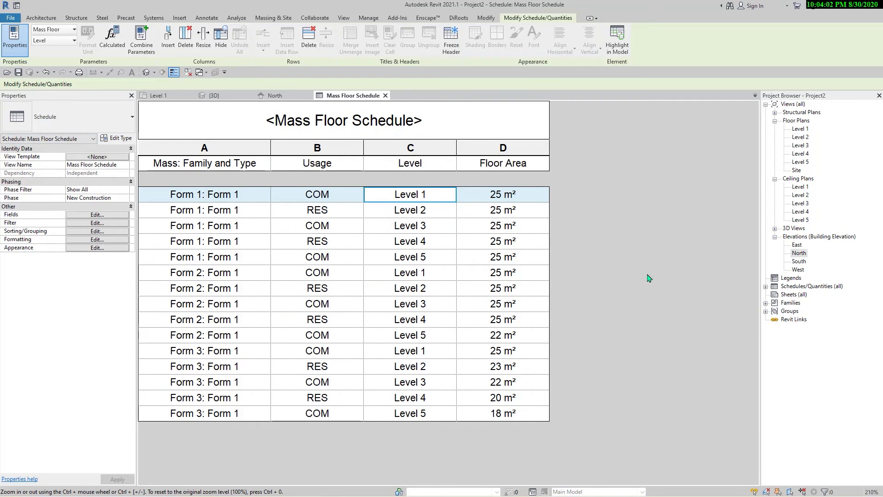
Sort and group the schedule by Mass: Family and Type with a blank line between groups.
left_click(90, 217)
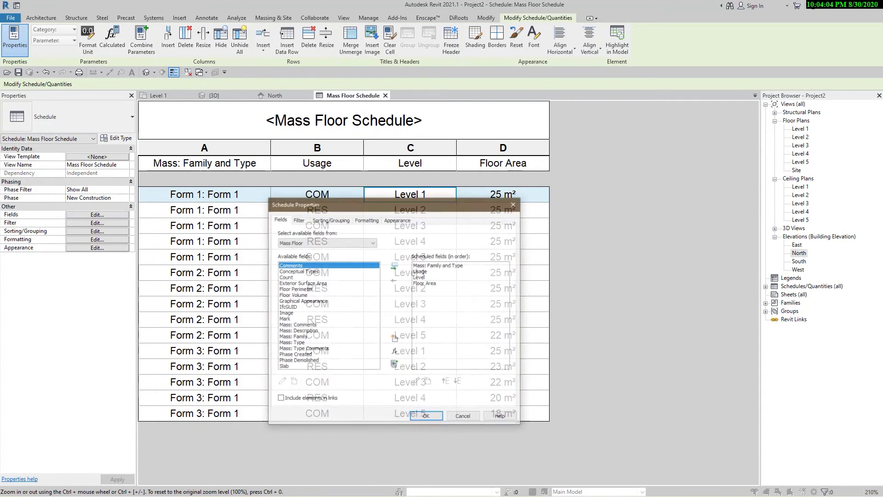
left_click(330, 219)
left_click_drag(322, 203, 269, 171)
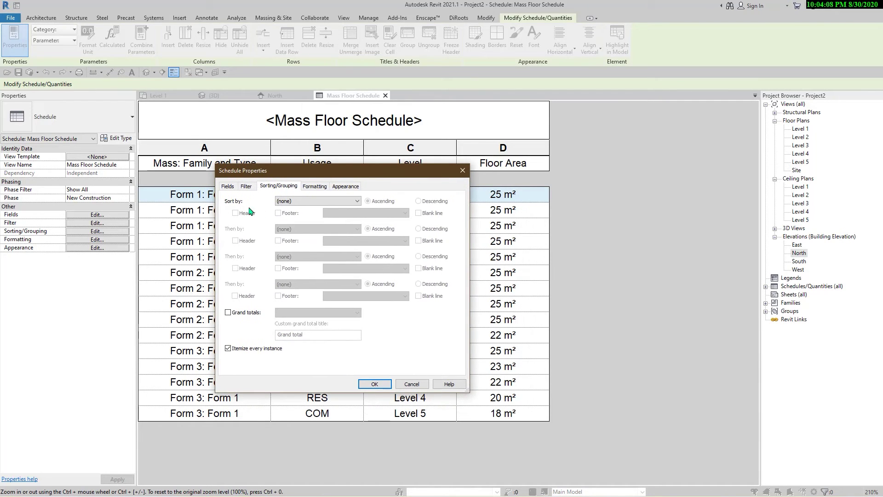
left_click(306, 204)
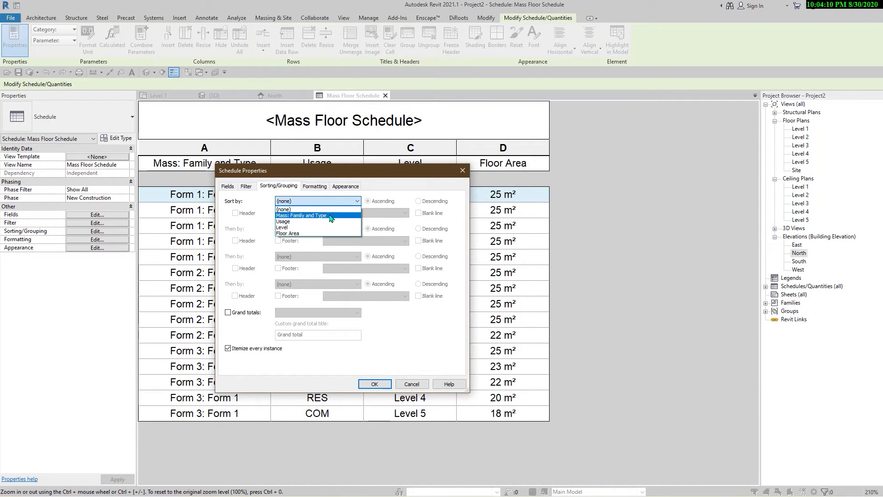
left_click(330, 216)
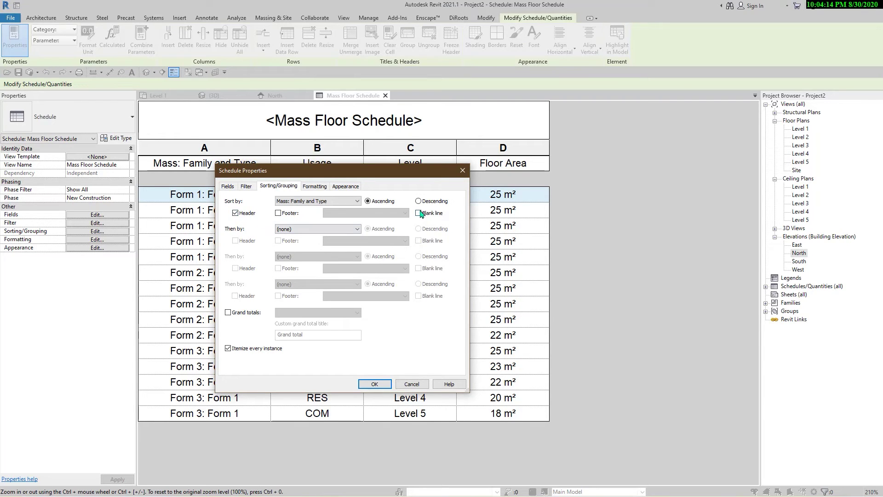
left_click(419, 213)
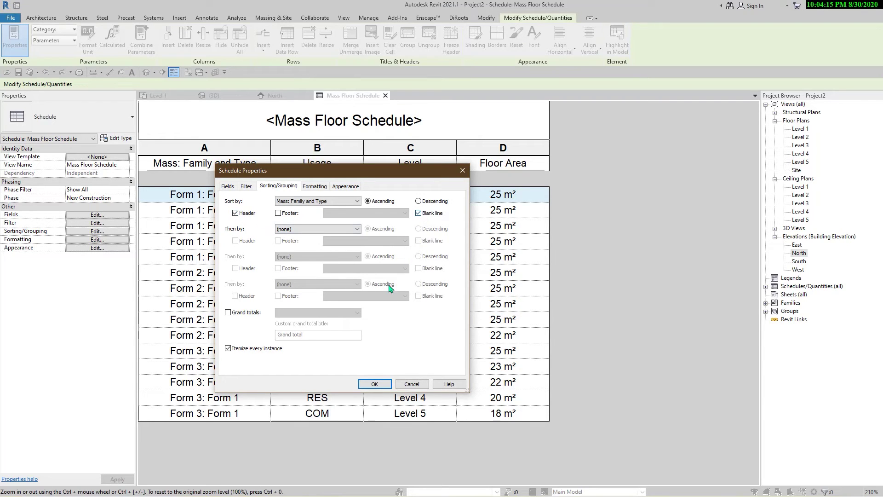
left_click(375, 384)
scroll(579, 313, "down", 1)
Close the Level 1 plan and North elevation views.
scroll(573, 312, "down", 3, "ctrl")
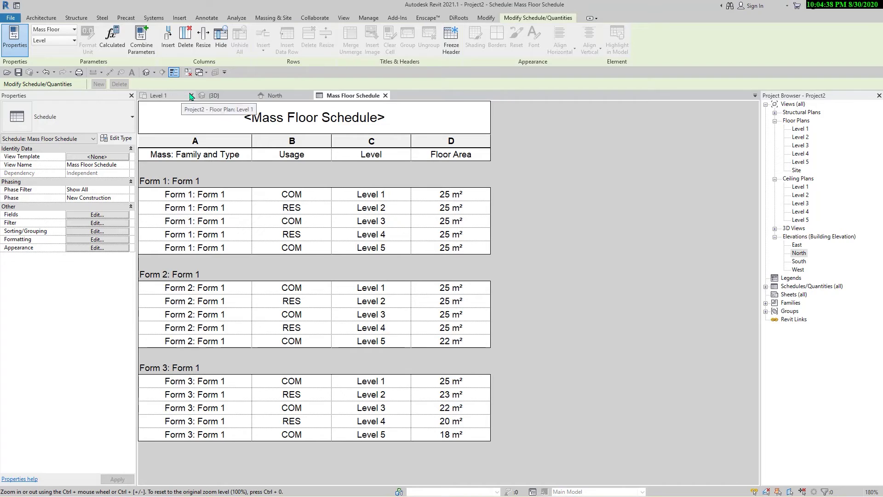
left_click(192, 95)
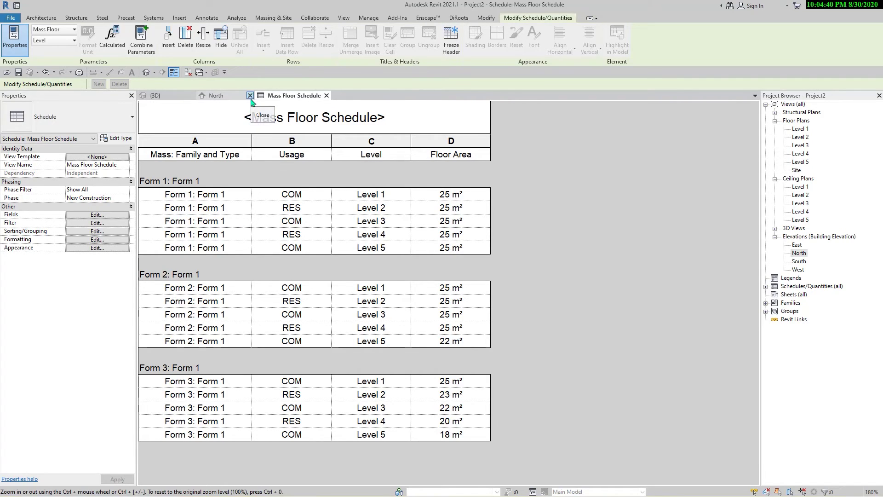
left_click(249, 96)
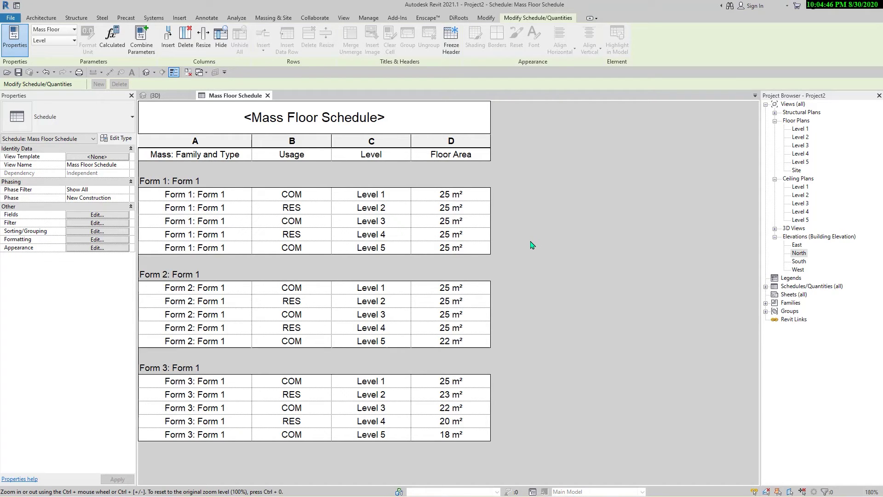
Tile the 3D view beside the Mass Floor Schedule with WT, keeping all three masses visible.
left_click(155, 95)
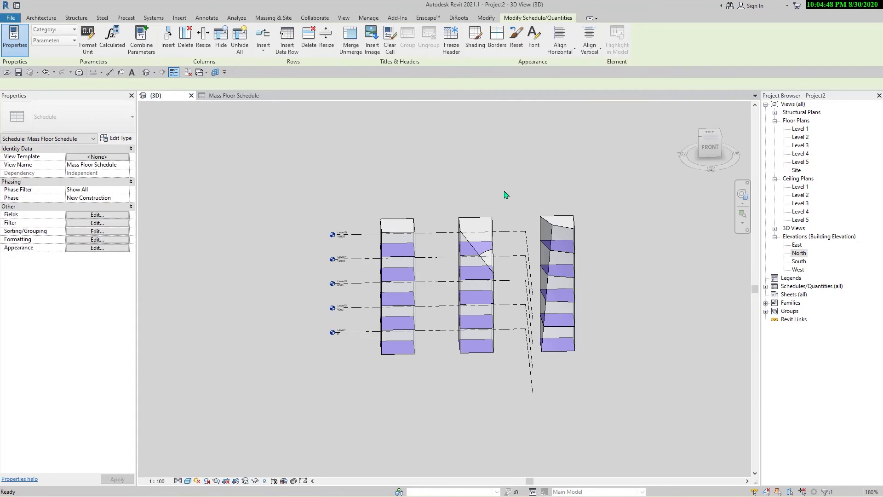
middle_click_drag(503, 185, 438, 191)
key("w")
key("t")
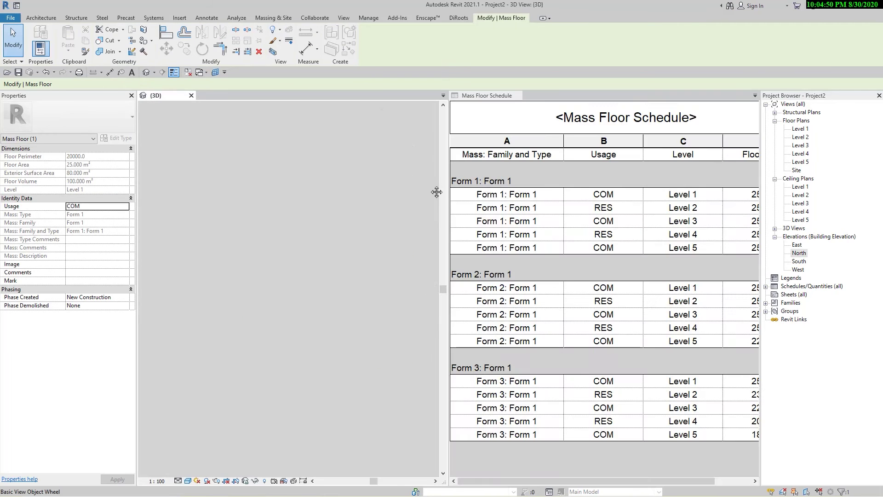
middle_click_drag(361, 227, 274, 236)
scroll(651, 316, "down", 4, "ctrl")
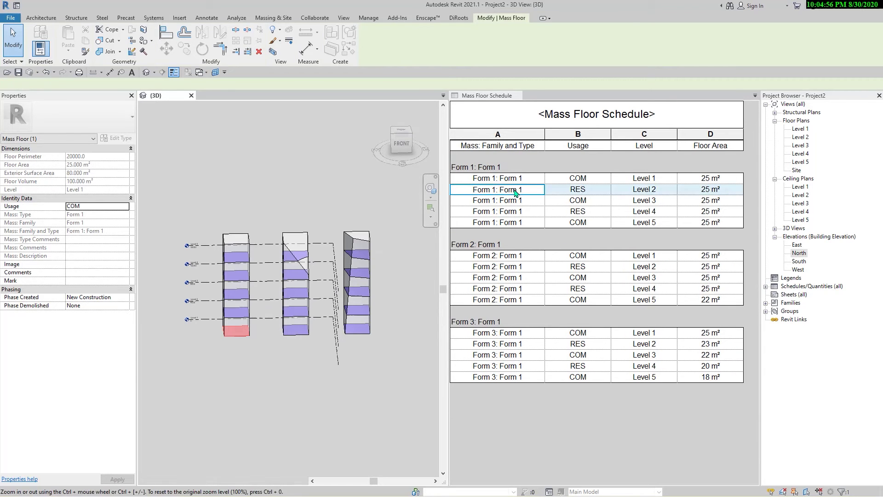
Pick Form 1, Form 2 and Form 3 floor rows to highlight those floors in 3D.
left_click(513, 200)
left_click(501, 256)
left_click(499, 278)
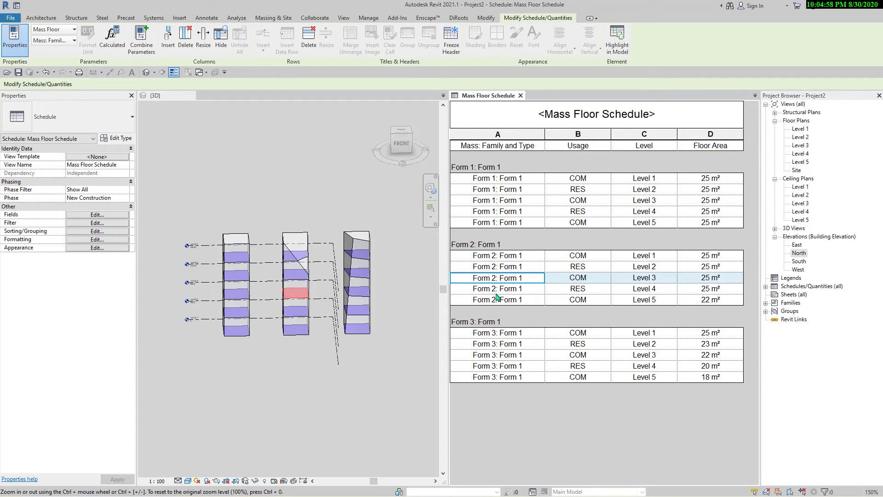
left_click(497, 289)
left_click(495, 302)
left_click(492, 345)
left_click(479, 367)
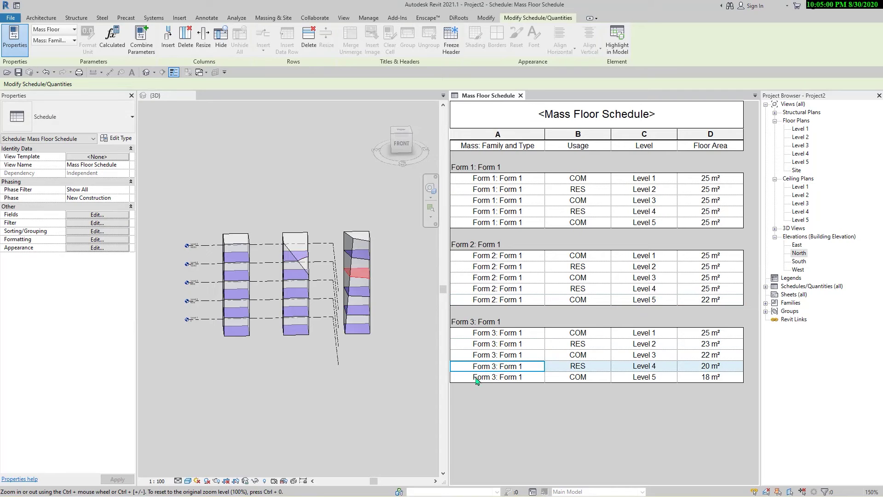
left_click(476, 375)
left_click(481, 355)
left_click(487, 341)
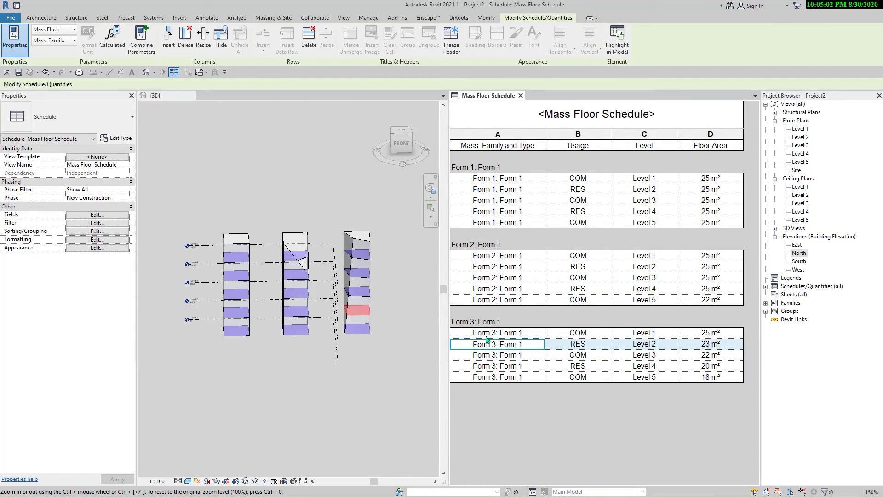
scroll(375, 251, "up", 2)
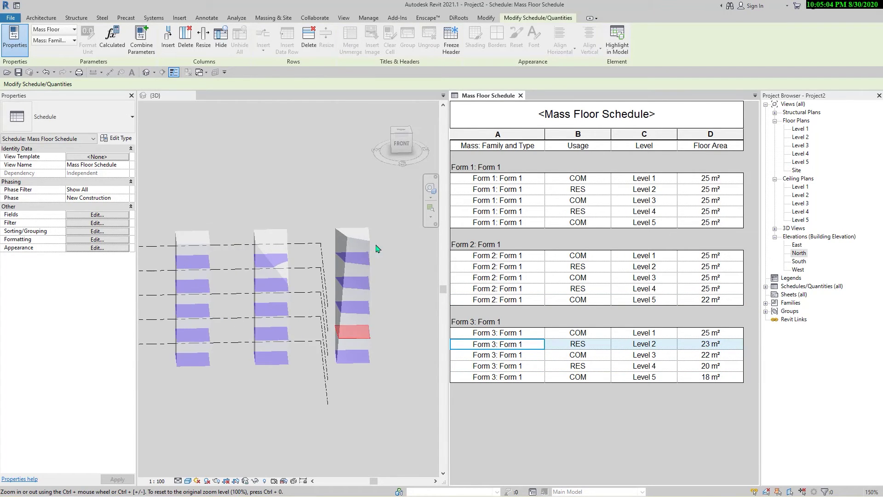
left_click(420, 281)
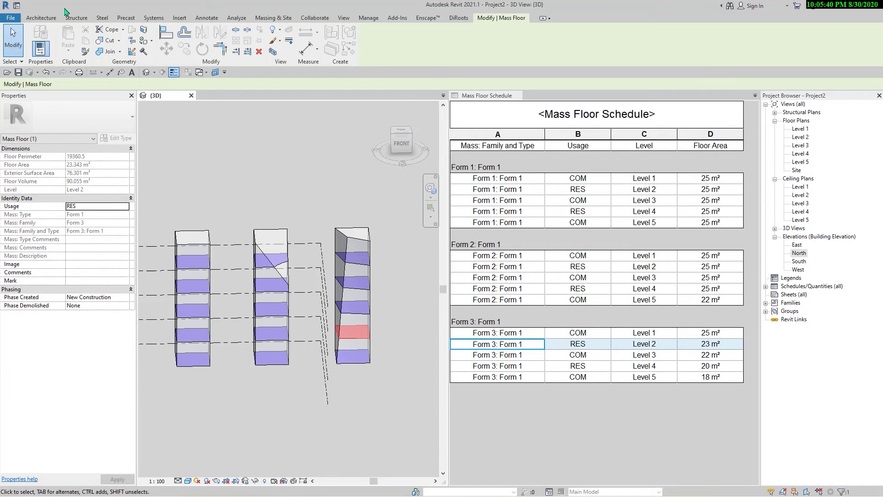
left_click(537, 192)
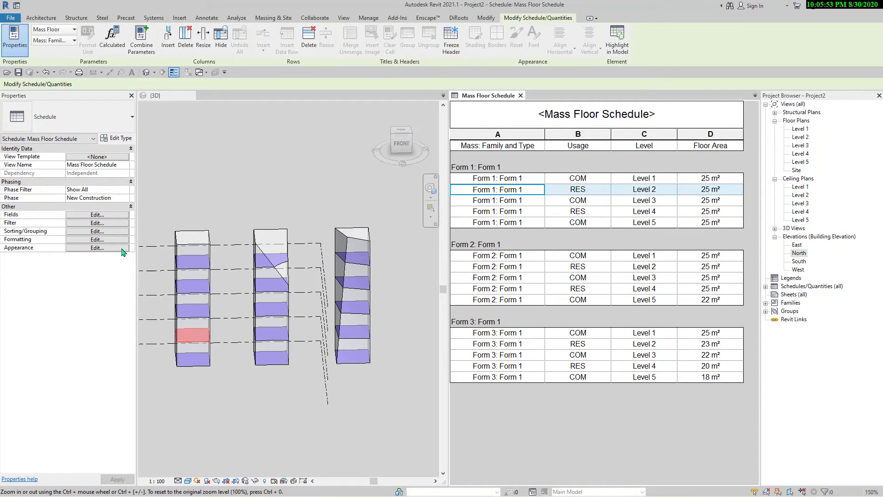
left_click(97, 224)
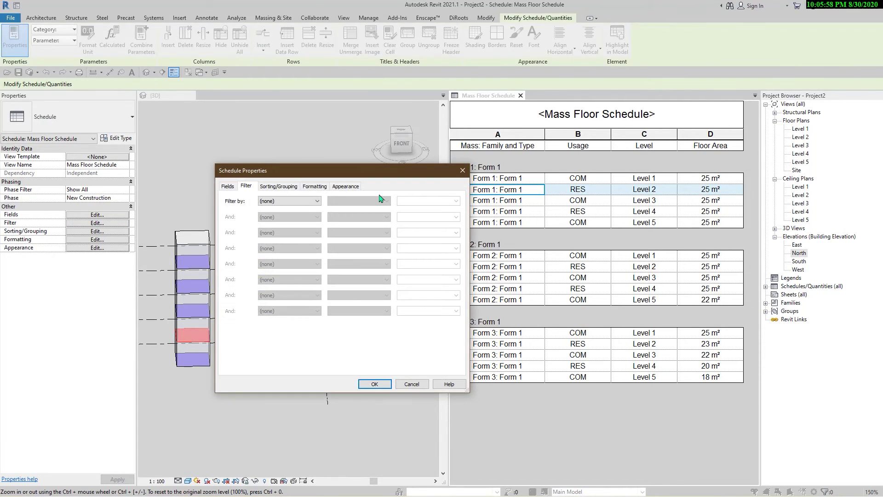
On the Formatting tab, select the Floor Area field and open its Conditional Format rules.
left_click(315, 186)
left_click_drag(318, 170, 171, 103)
left_click_drag(238, 111, 283, 187)
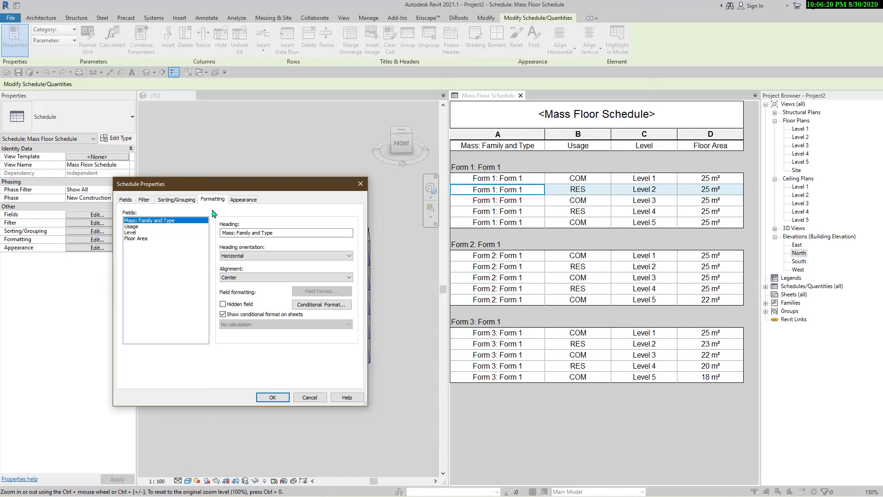
left_click(134, 239)
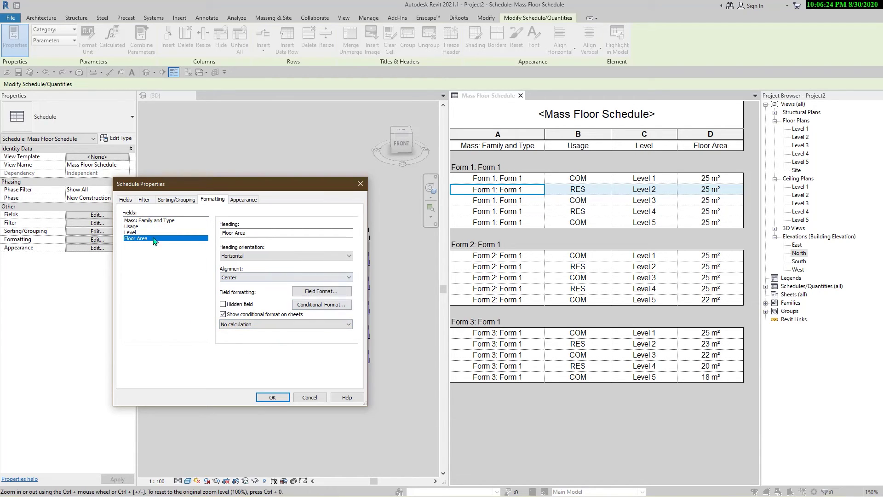
left_click(317, 310)
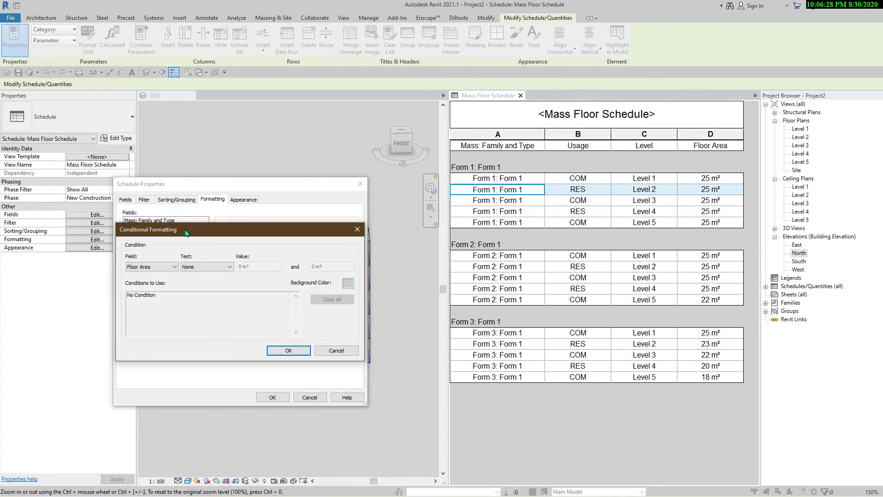
left_click_drag(186, 233, 262, 225)
Set the condition to Floor Area Less Than 25 m².
left_click(215, 259)
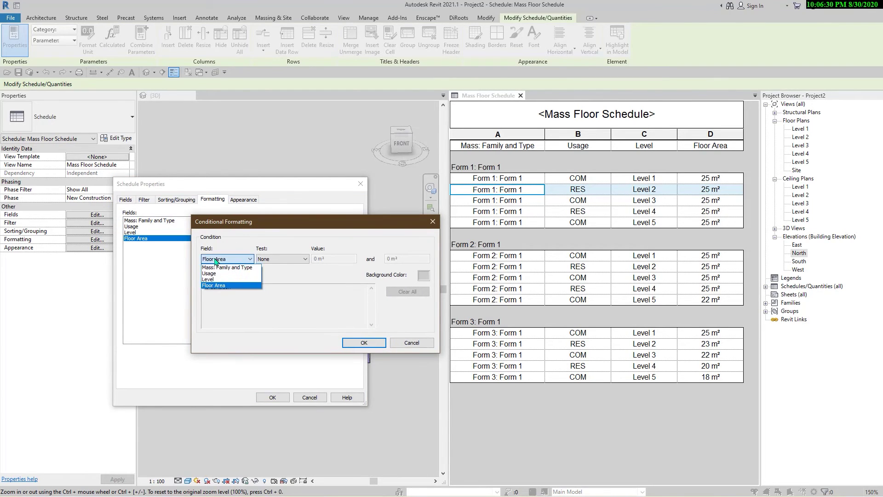
left_click(227, 286)
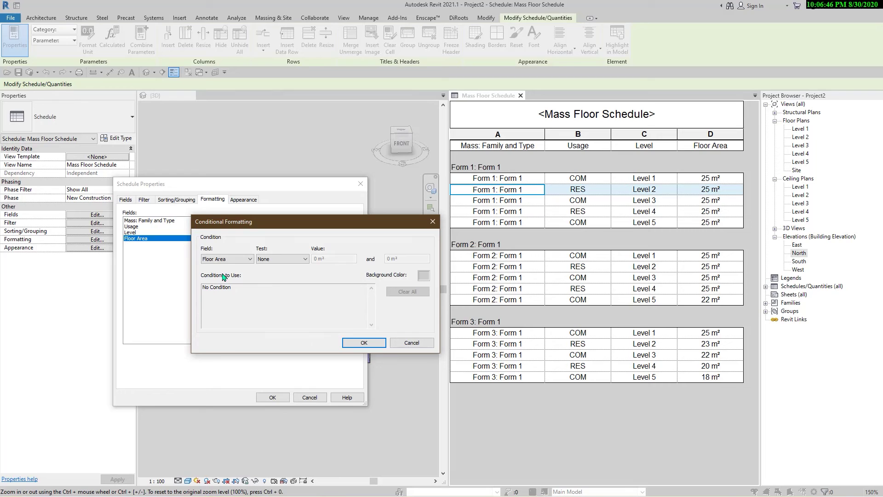
left_click(300, 258)
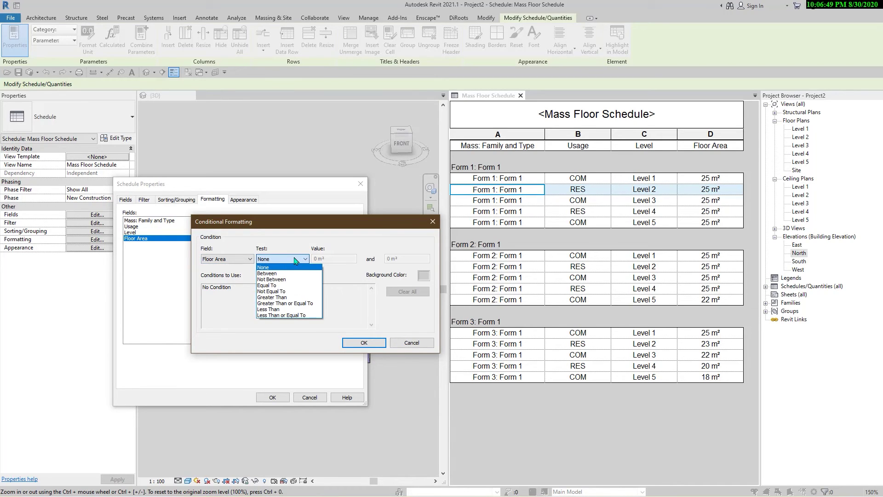
left_click(295, 261)
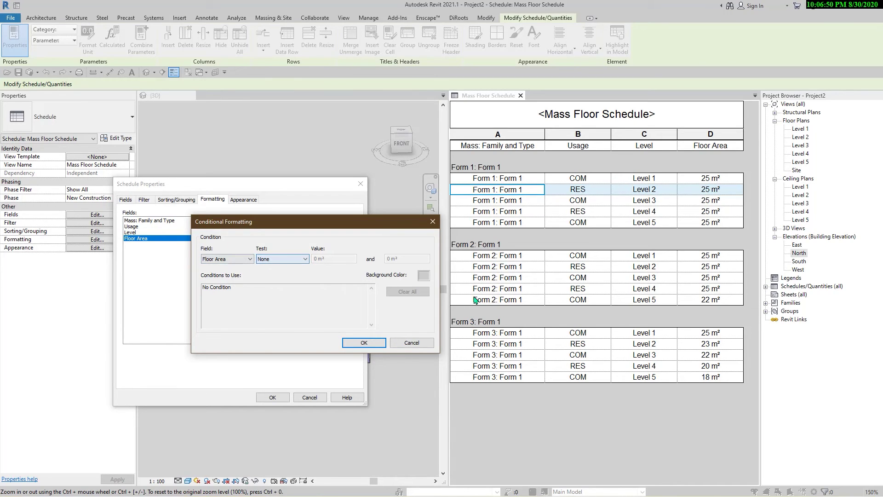
left_click(275, 261)
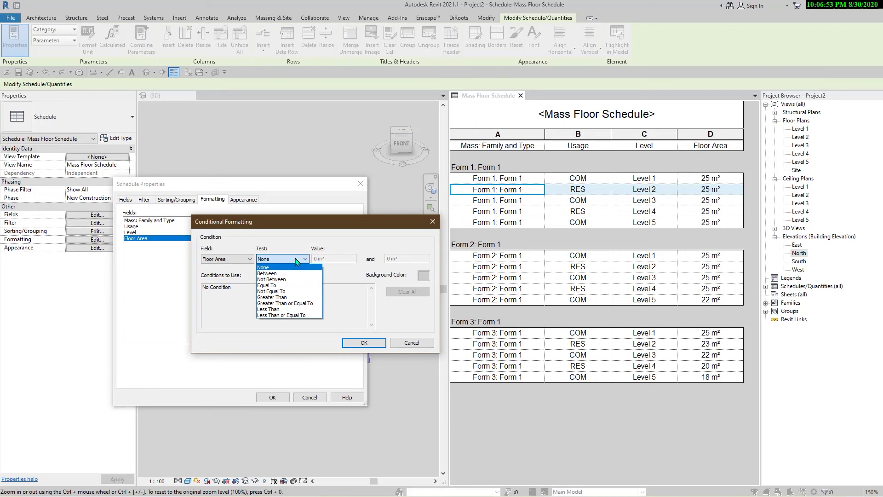
left_click(284, 310)
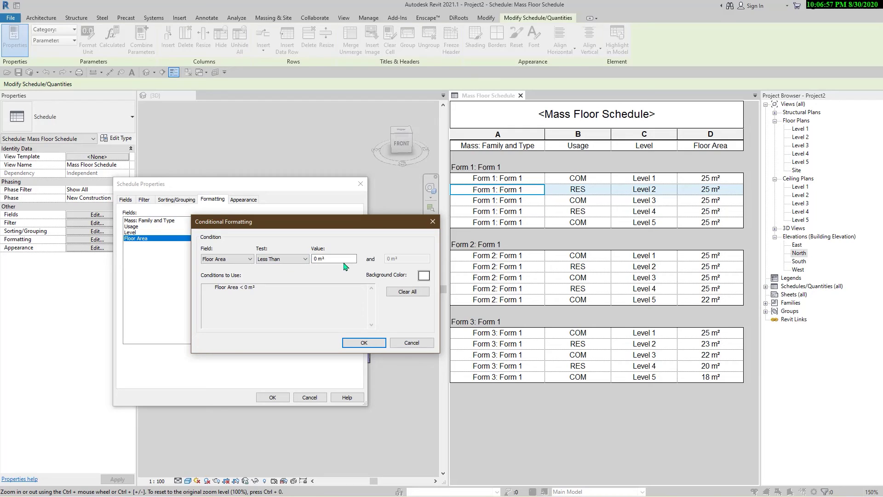
left_click_drag(345, 261, 271, 251)
left_click(364, 343)
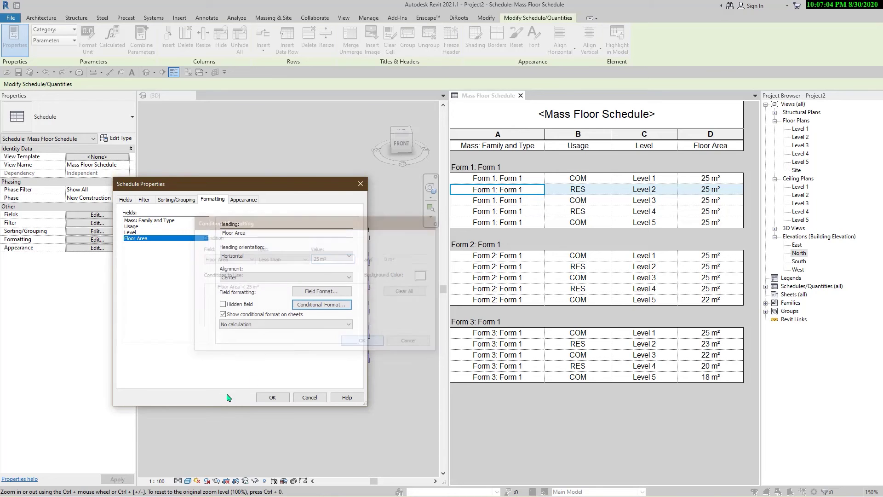
Give the rule a red background colour and confirm all dialogs to apply it.
left_click(303, 305)
left_click(426, 277)
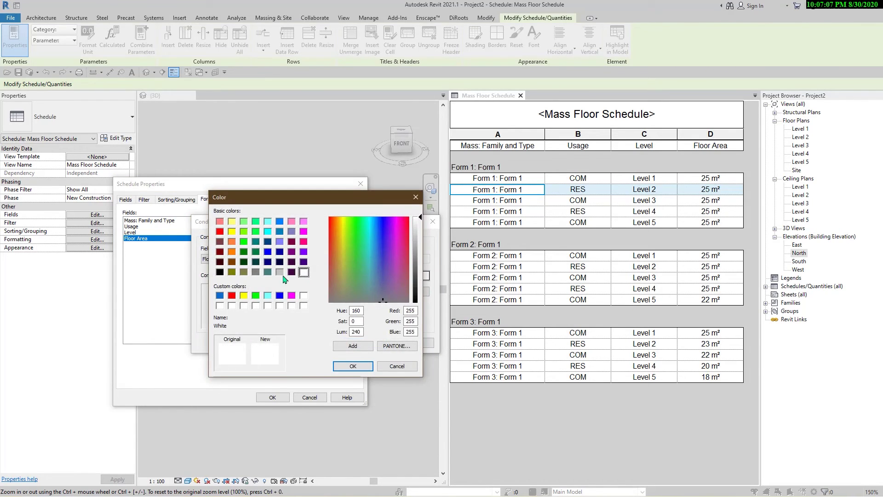
left_click(232, 295)
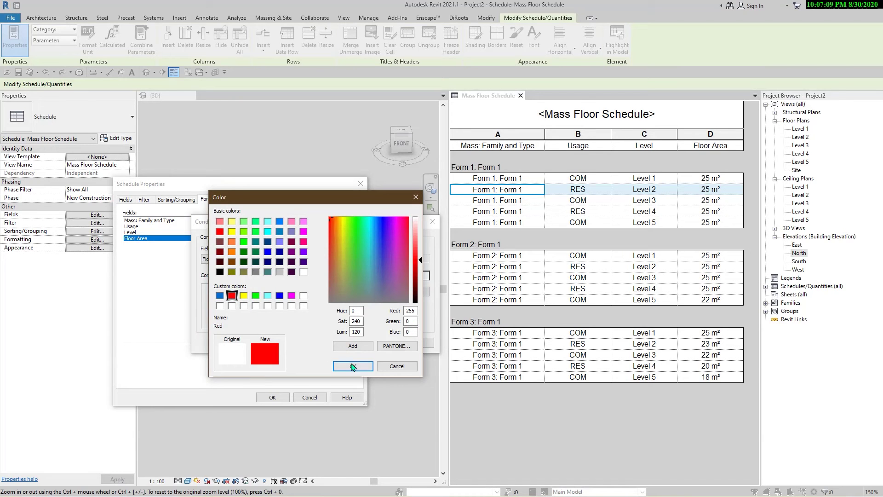
left_click(353, 365)
left_click(363, 343)
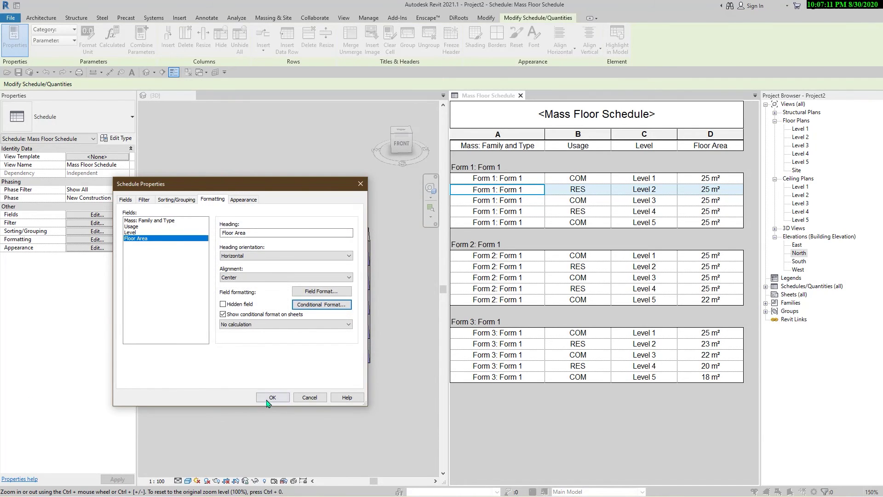
left_click(274, 397)
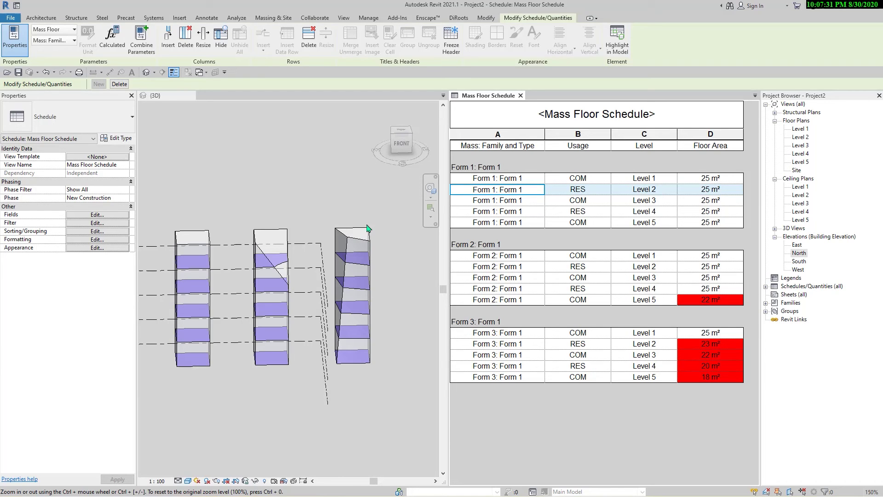
Select Form 3's Level 2 floor row (23.343 m²), then the whole Form 3 mass in 3D.
scroll(362, 240, "up", 4)
left_click(529, 344)
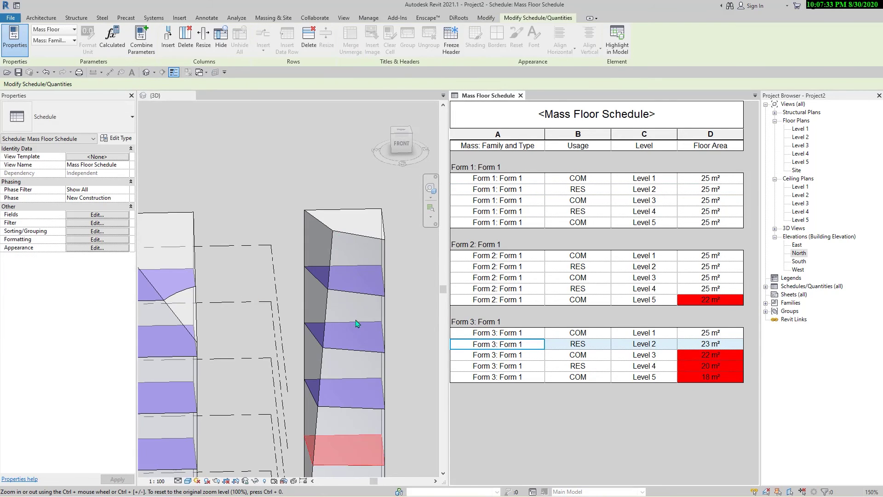
scroll(357, 323, "down", 3)
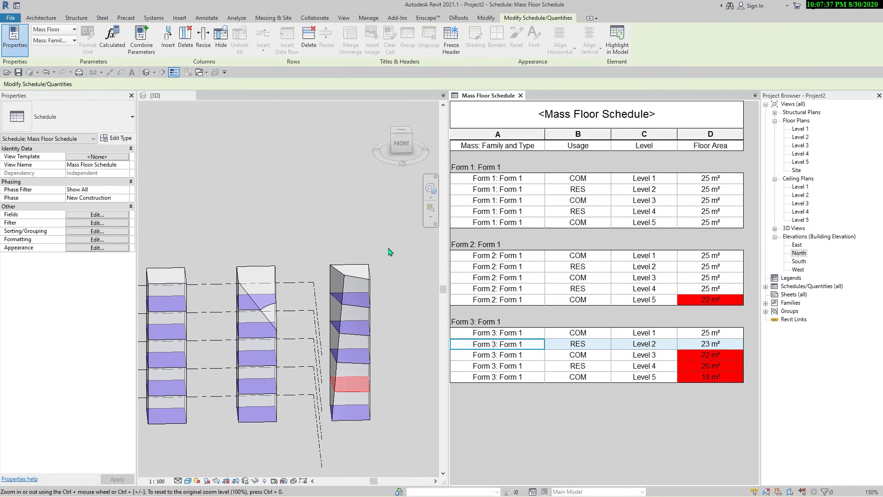
left_click(358, 269)
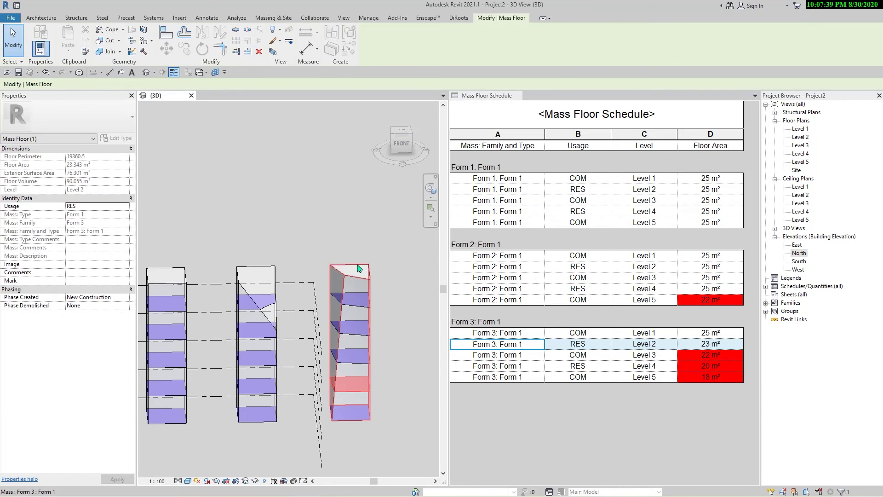
left_click(361, 271)
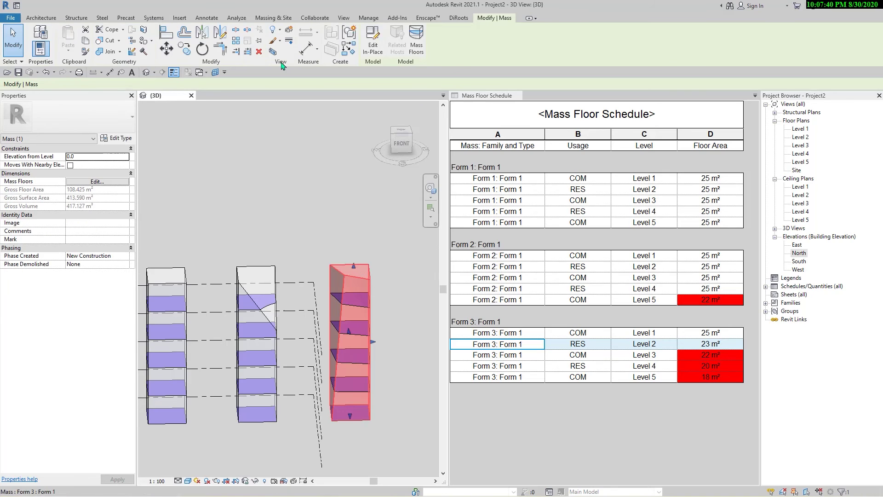
Edit Form 3 in place and pull a top corner point outward to widen it.
left_click(376, 51)
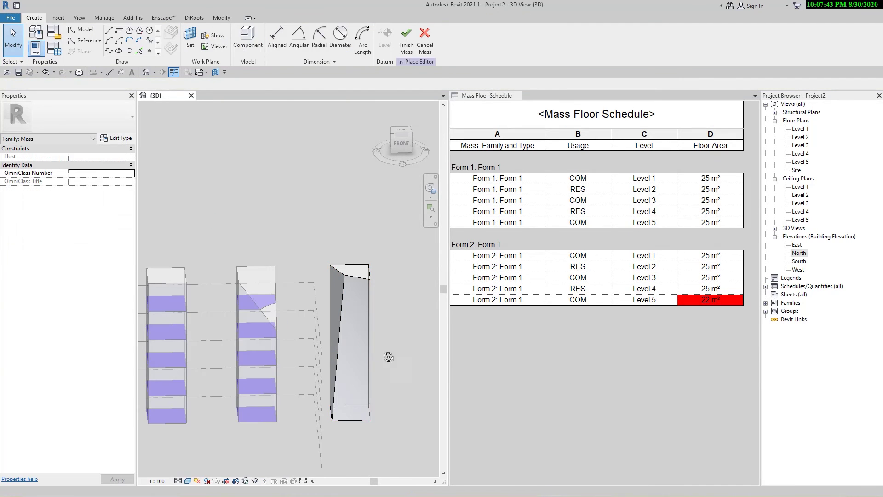
middle_click_drag(388, 357, 324, 353, "shift")
scroll(350, 290, "up", 4)
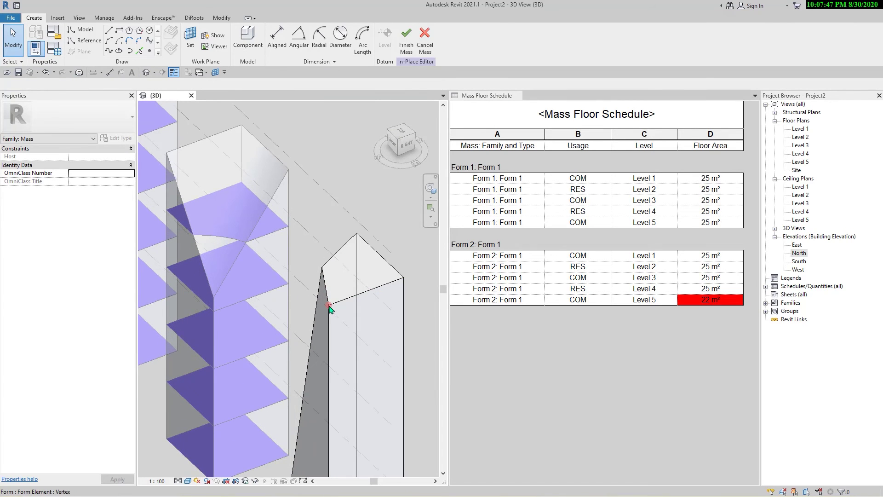
left_click(329, 304)
scroll(322, 304, "down", 2)
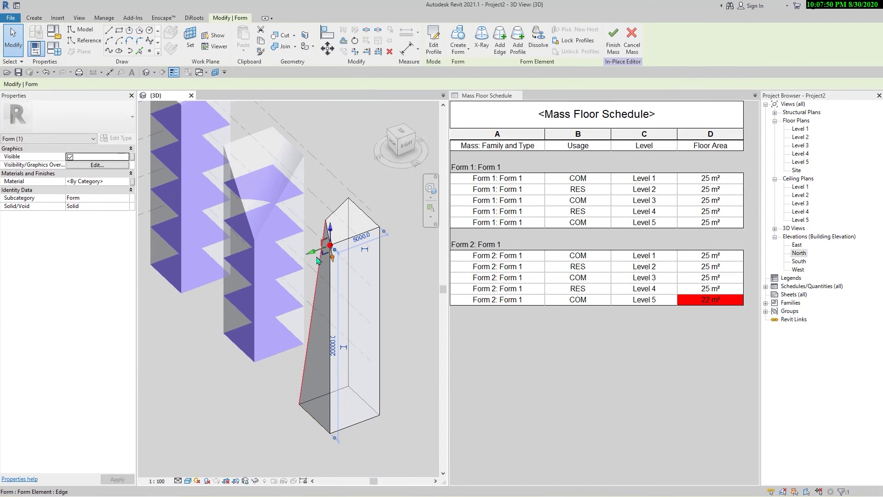
left_click_drag(316, 254, 298, 254)
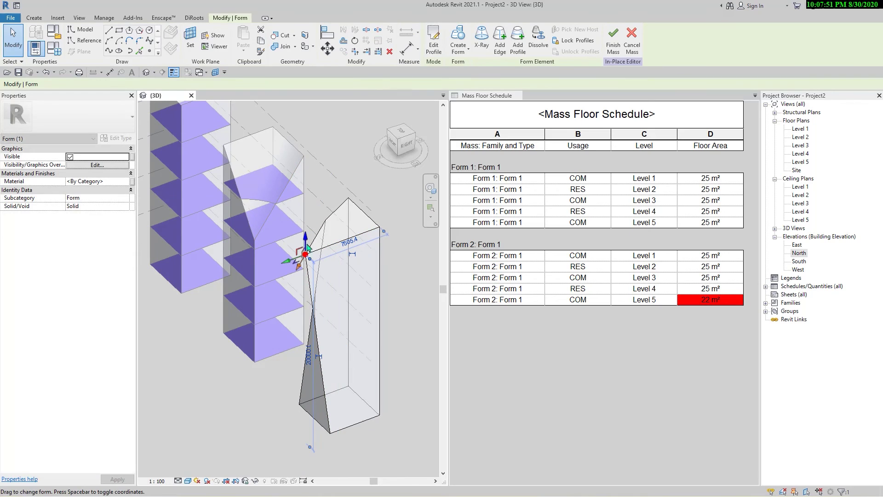
Attempt to delete a slanted corner point, then dismiss the error to keep the form.
middle_click_drag(306, 239, 333, 235, "shift")
key("Escape")
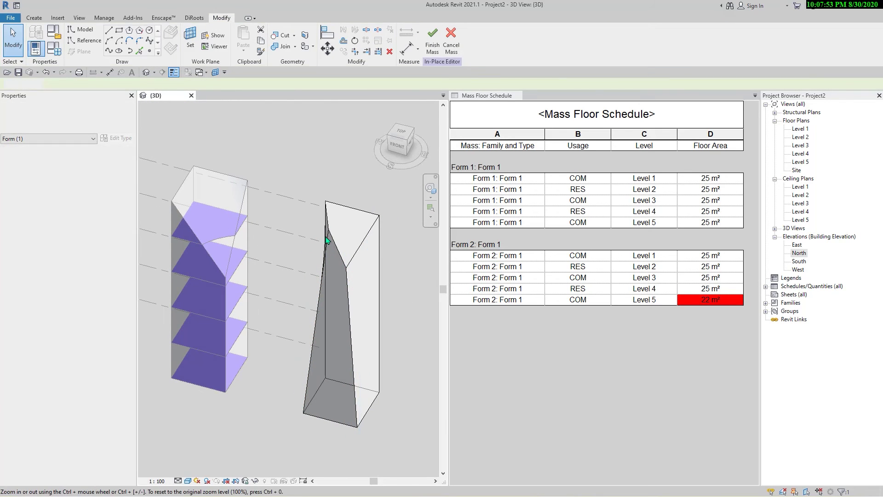
left_click(333, 235)
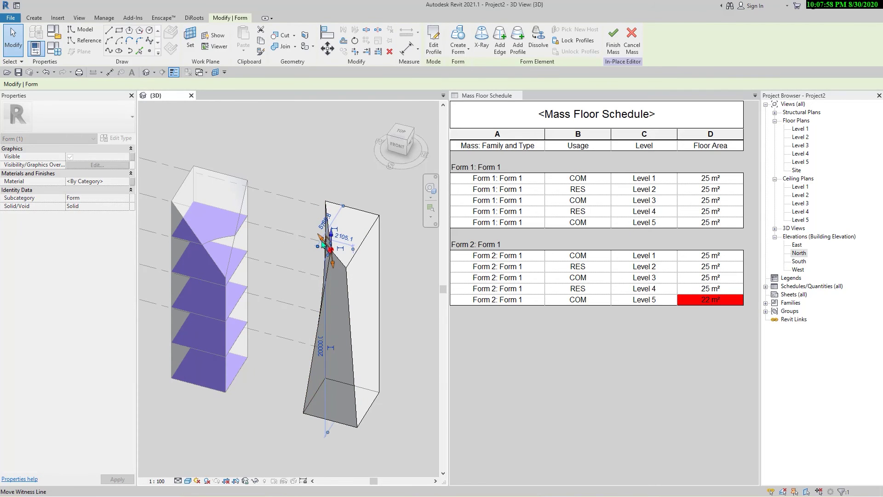
left_click(320, 255)
key("Delete")
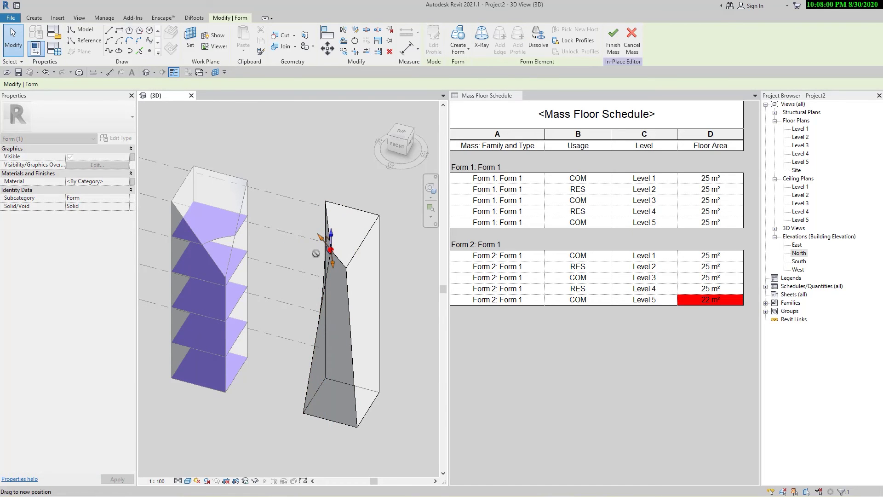
left_click(855, 484)
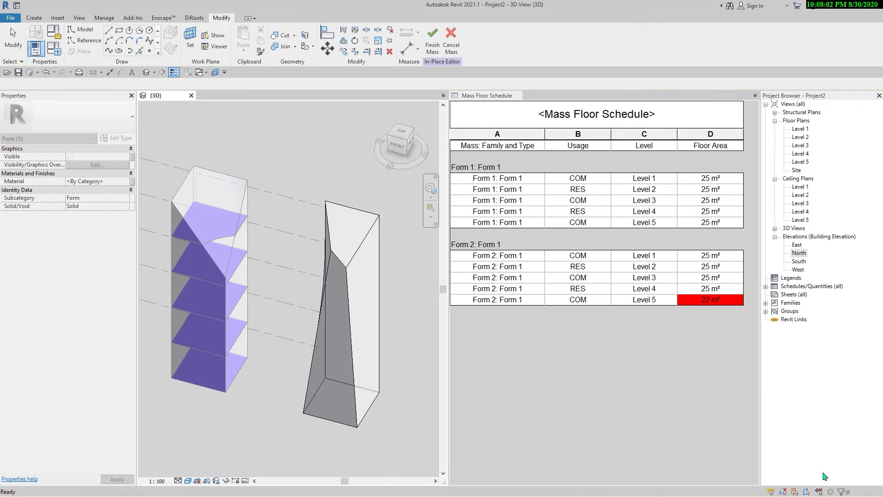
Drag the slanted corner outward on global axes and finish the mass, floors now 25–37 m².
left_click(332, 252)
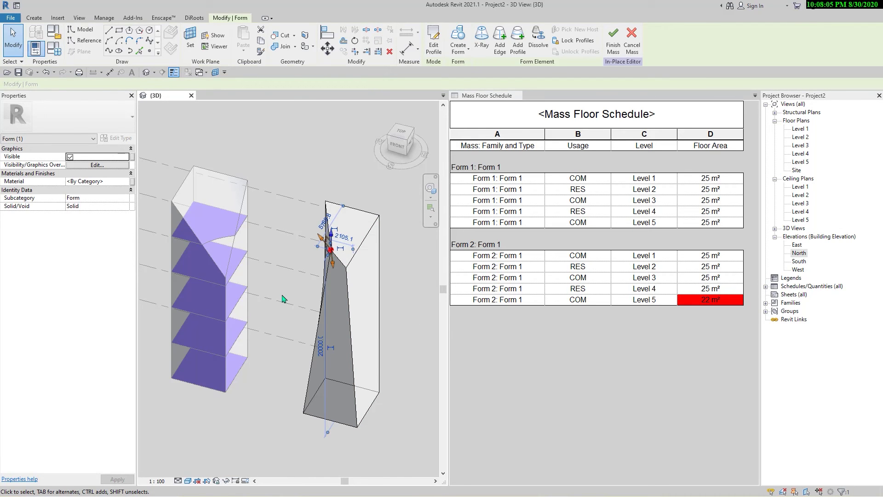
key("space")
left_click_drag(343, 250, 280, 262)
key("Escape")
middle_click_drag(312, 374, 322, 400, "shift")
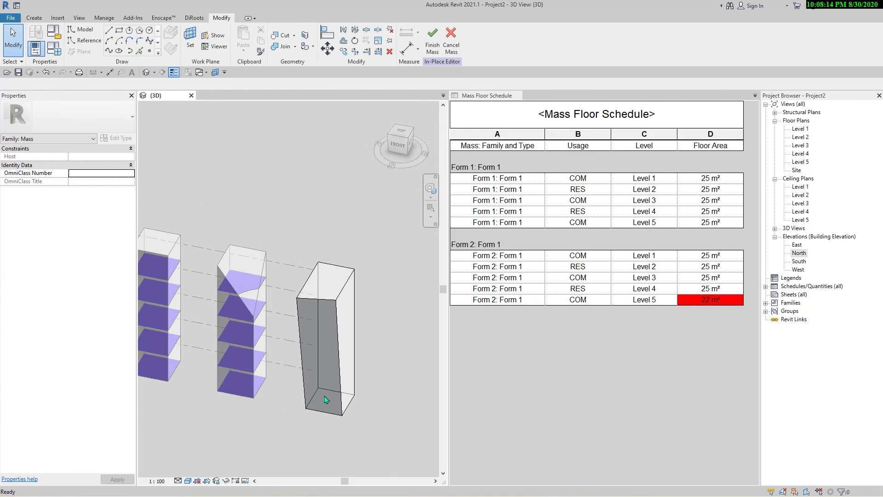
left_click(432, 41)
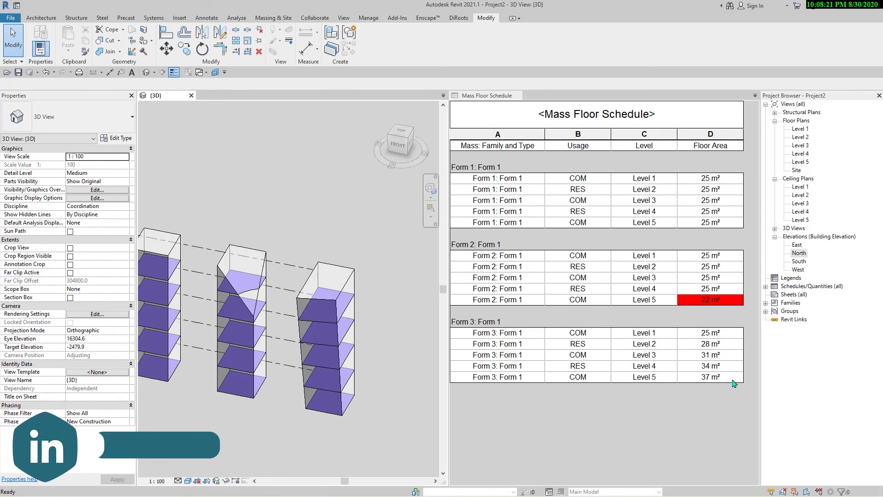
middle_click_drag(350, 377, 256, 434, "shift")
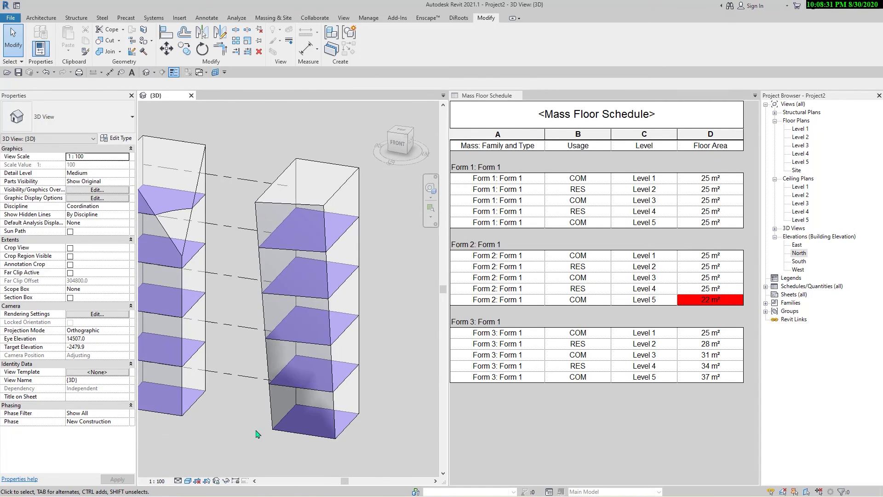
scroll(257, 433, "down", 4)
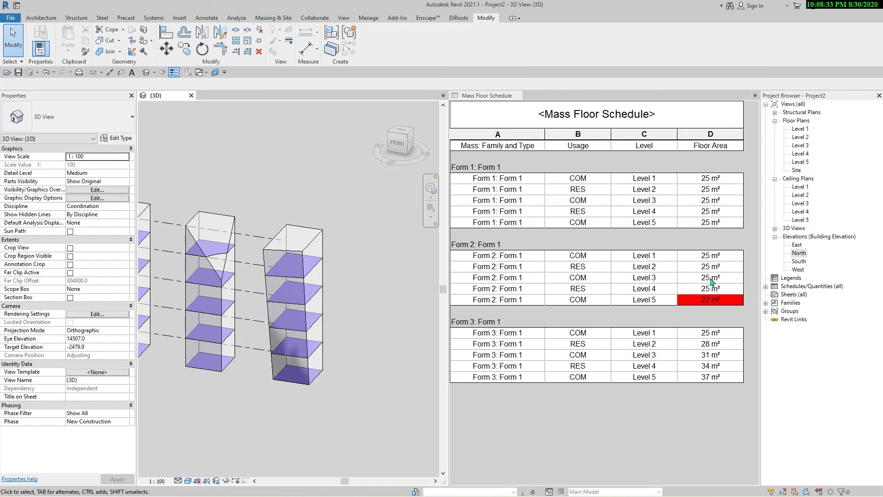